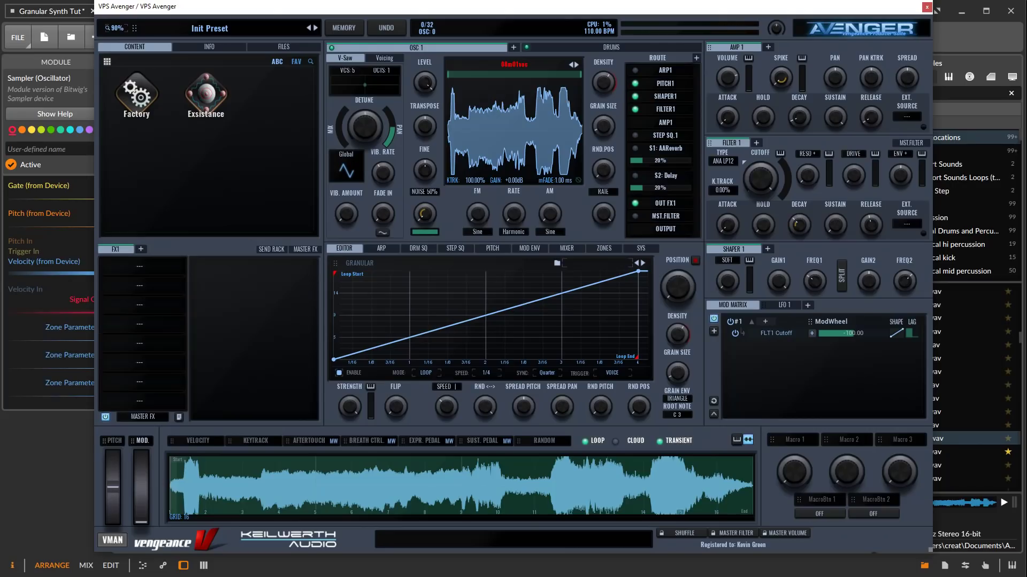
Preview the source sample file loaded in Avenger's granular oscillator
{"action": "left_click", "coordinate": [995, 438]}
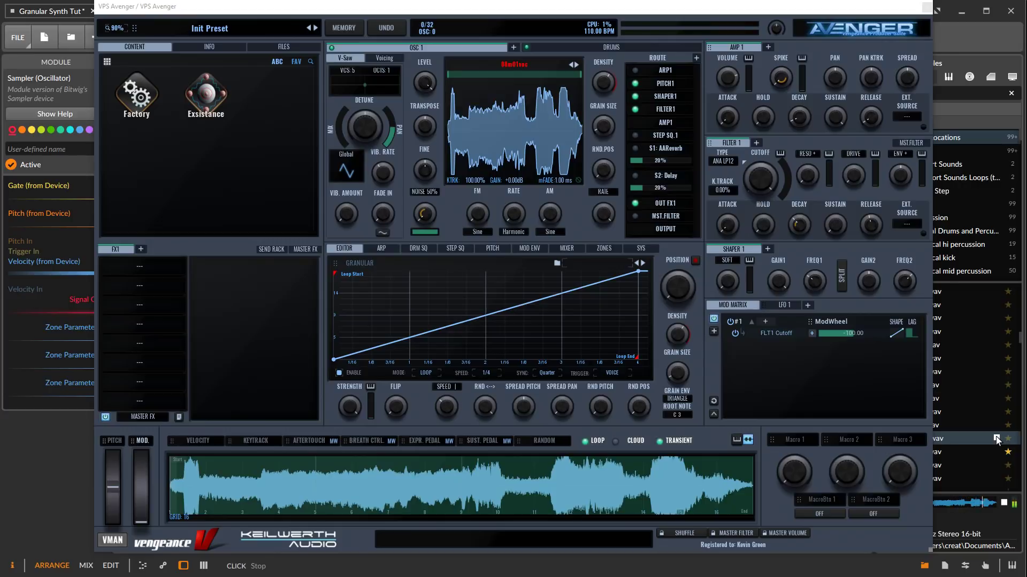
{"action": "left_click", "coordinate": [996, 439]}
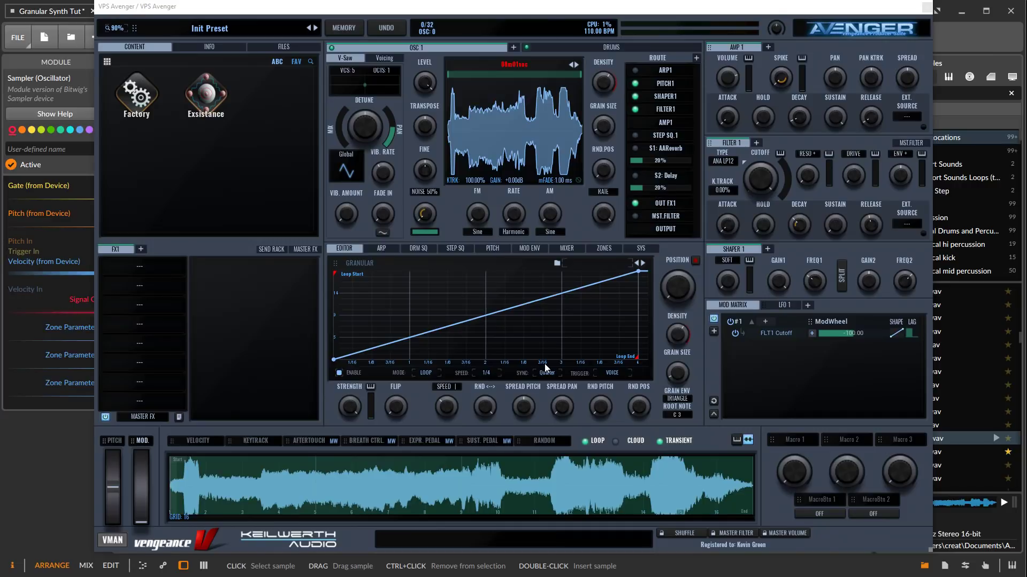
{"action": "key", "text": "a"}
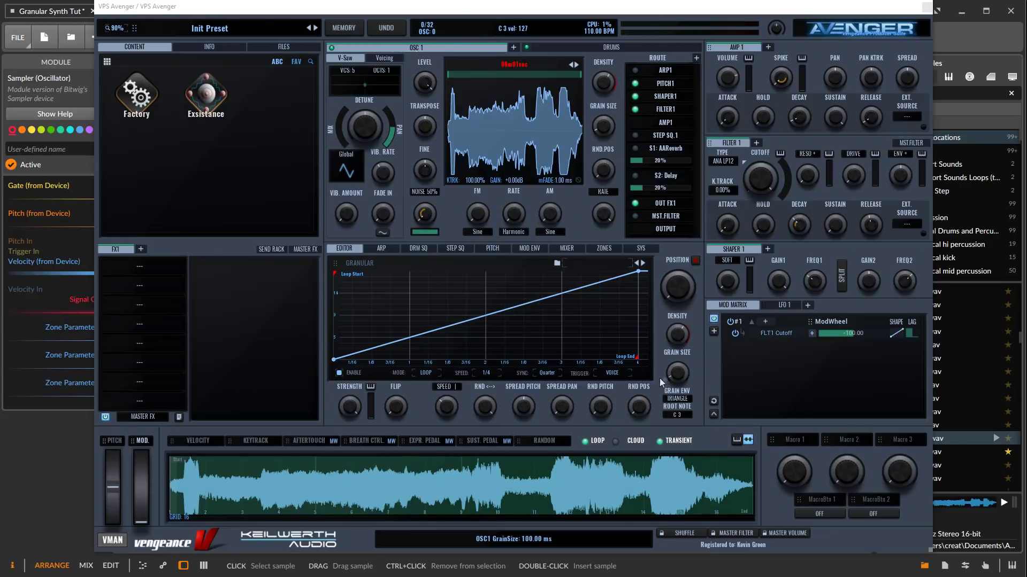
{"action": "mouse_move", "coordinate": [677, 378]}
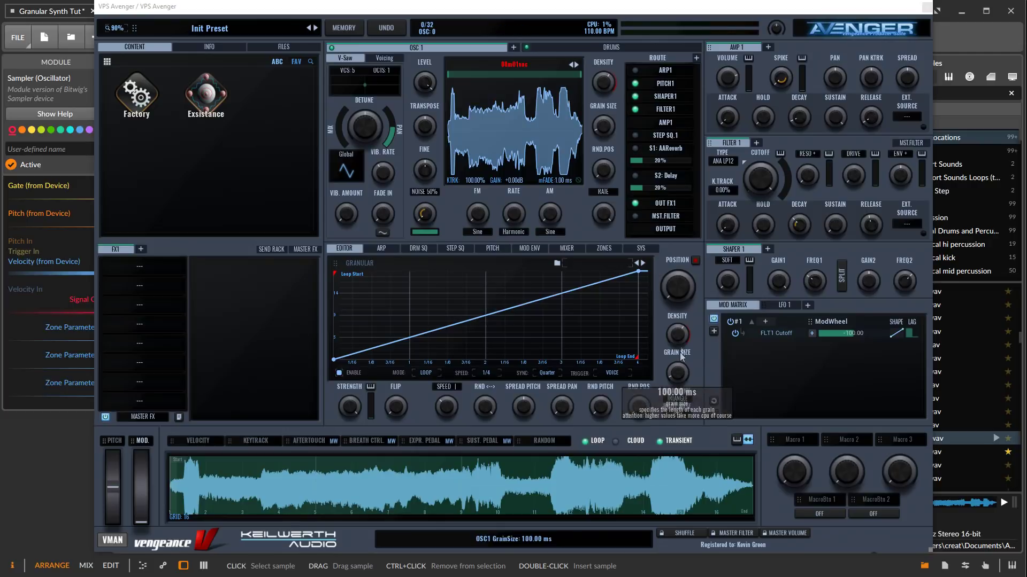
{"action": "mouse_move", "coordinate": [681, 338]}
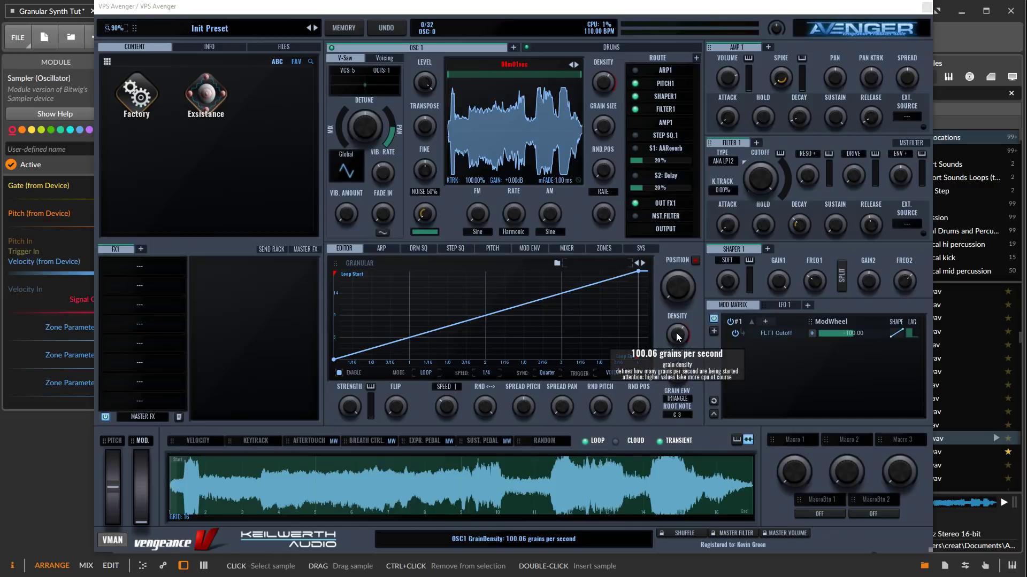
Lower Avenger's grain Density toward 19 per second, then bring it back to about 108
{"action": "left_click_drag", "start_coordinate": [677, 337], "coordinate": [676, 390]}
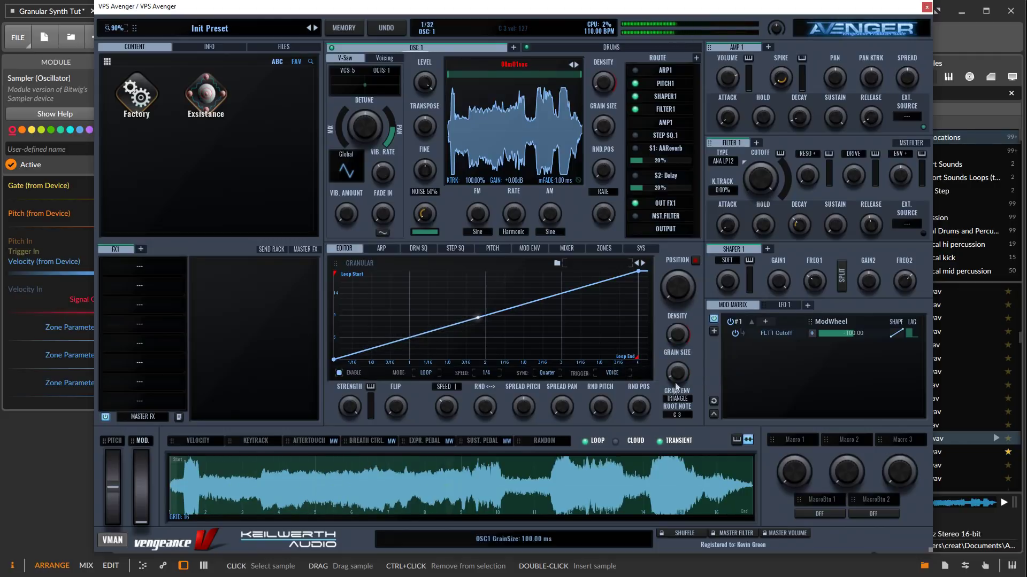
{"action": "mouse_move", "coordinate": [678, 328]}
{"action": "scroll", "coordinate": [678, 328], "scroll_direction": "up", "scroll_amount": 3}
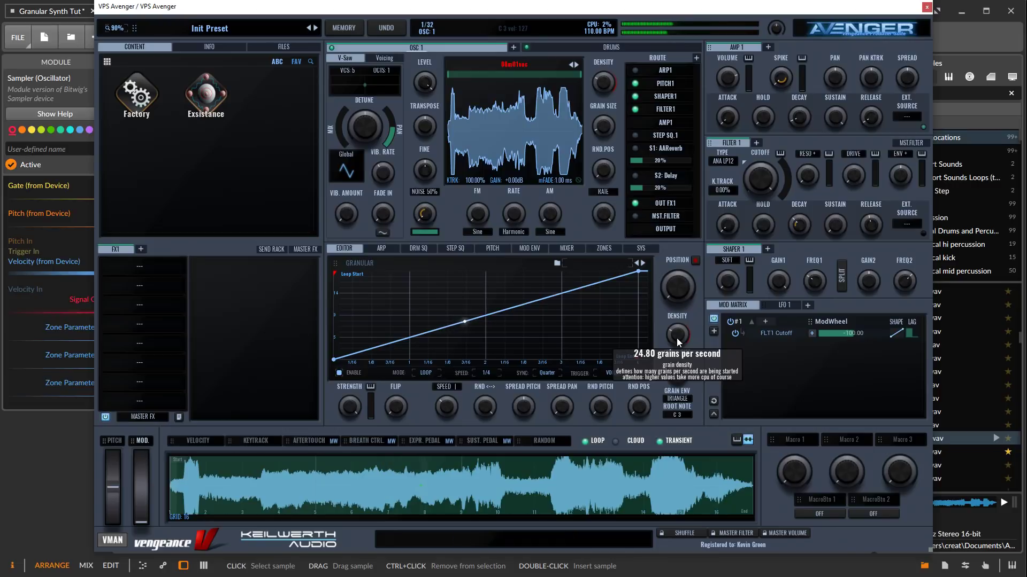
{"action": "scroll", "coordinate": [677, 337], "scroll_direction": "up", "scroll_amount": 2}
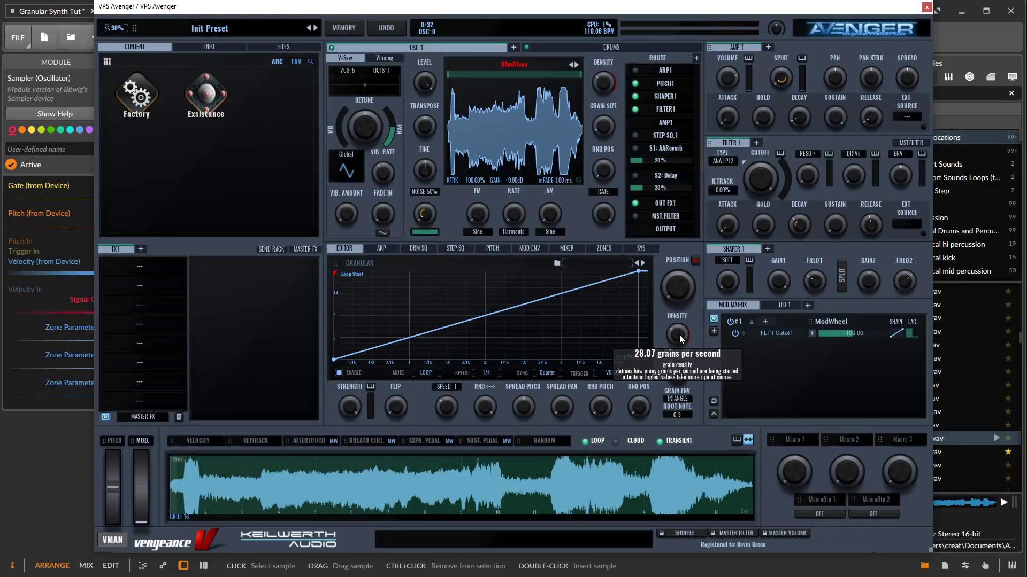
{"action": "scroll", "coordinate": [678, 337], "scroll_direction": "up", "scroll_amount": 5}
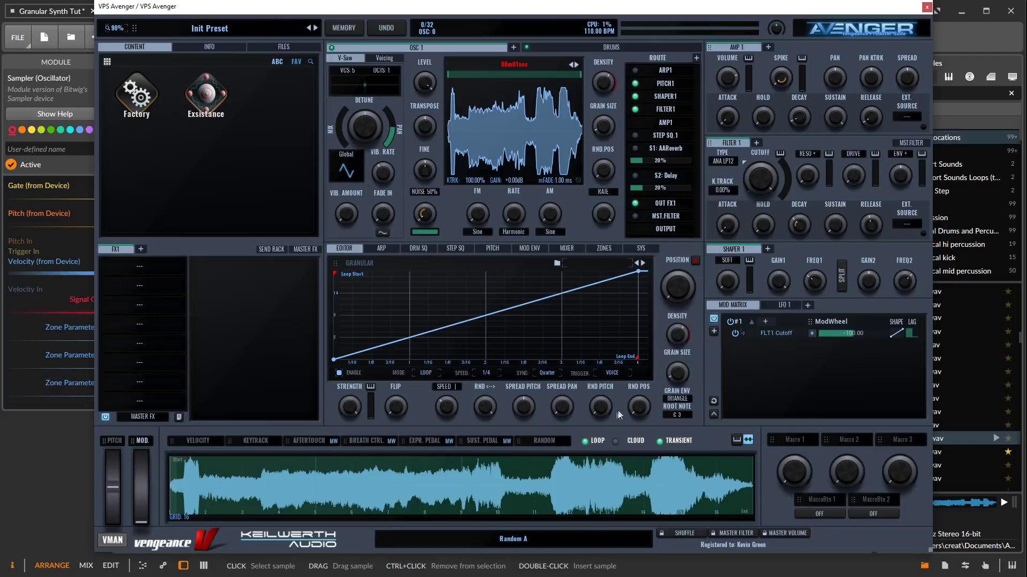
Set random grain position to about 27% and random pitch to 17.78%
{"action": "left_click_drag", "start_coordinate": [636, 410], "coordinate": [633, 388]}
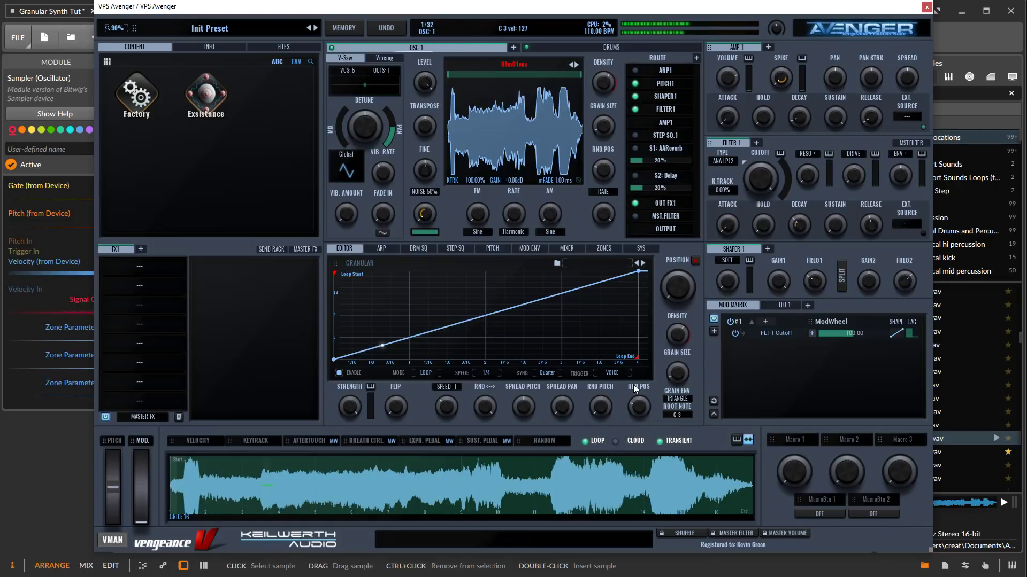
{"action": "left_click_drag", "start_coordinate": [631, 387], "coordinate": [637, 450]}
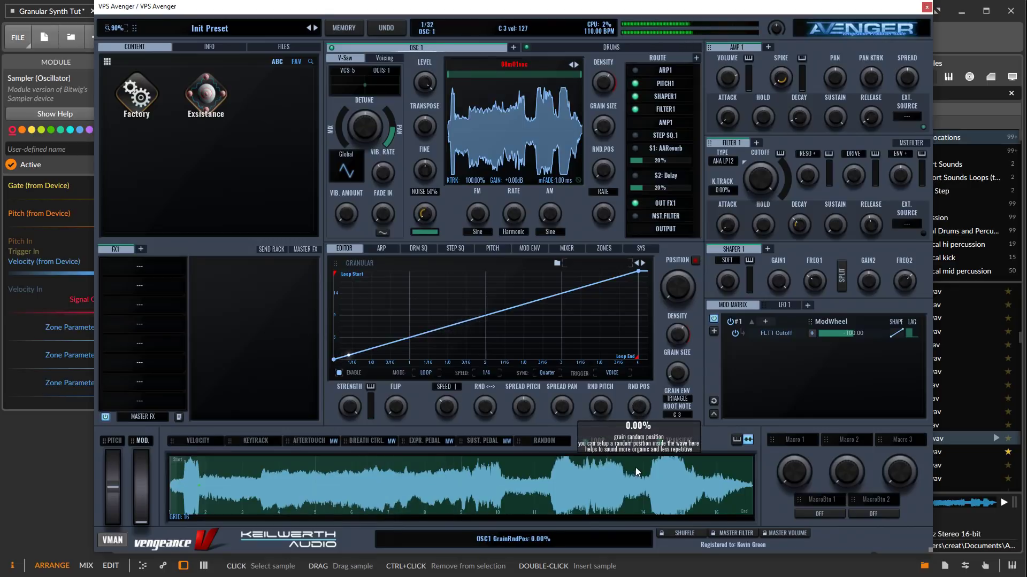
{"action": "left_click_drag", "start_coordinate": [637, 471], "coordinate": [628, 407]}
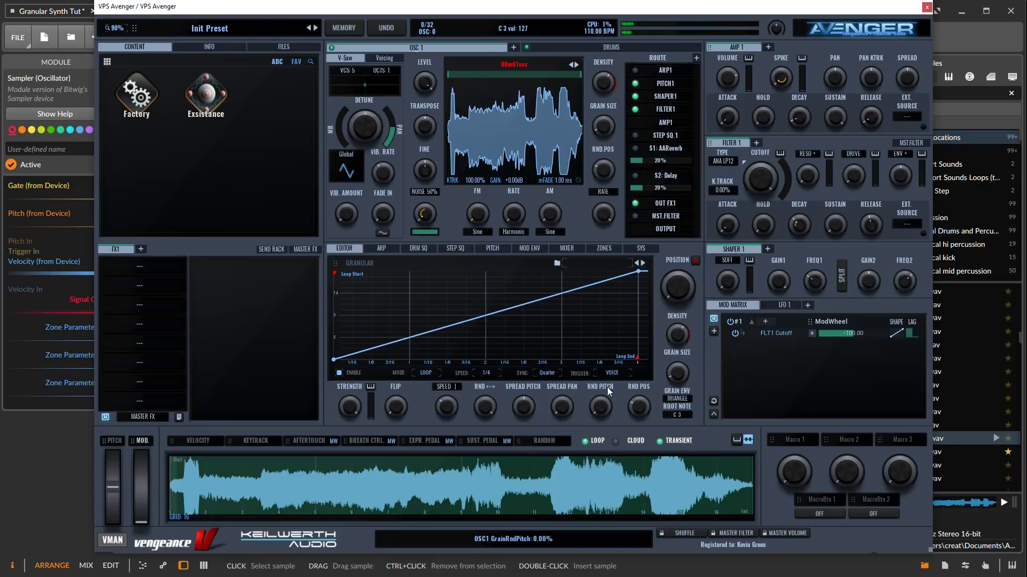
{"action": "mouse_move", "coordinate": [597, 396]}
{"action": "scroll", "coordinate": [597, 396], "scroll_direction": "up", "scroll_amount": 1}
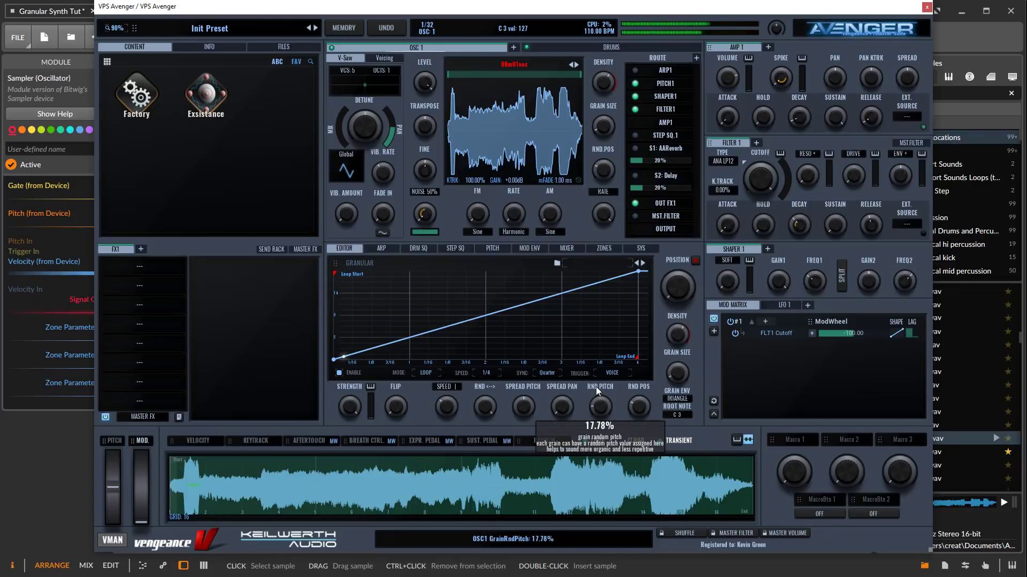
{"action": "scroll", "coordinate": [597, 393], "scroll_direction": "up", "scroll_amount": 4}
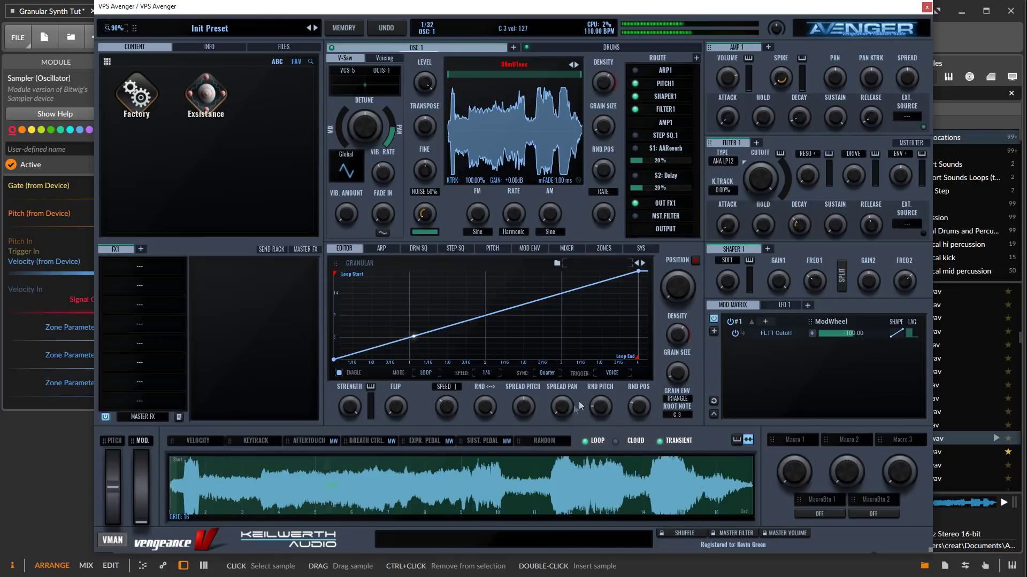
Return random grain panning to 100% and close the Avenger window
{"action": "mouse_move", "coordinate": [561, 413]}
{"action": "left_click_drag", "start_coordinate": [561, 412], "coordinate": [555, 373]}
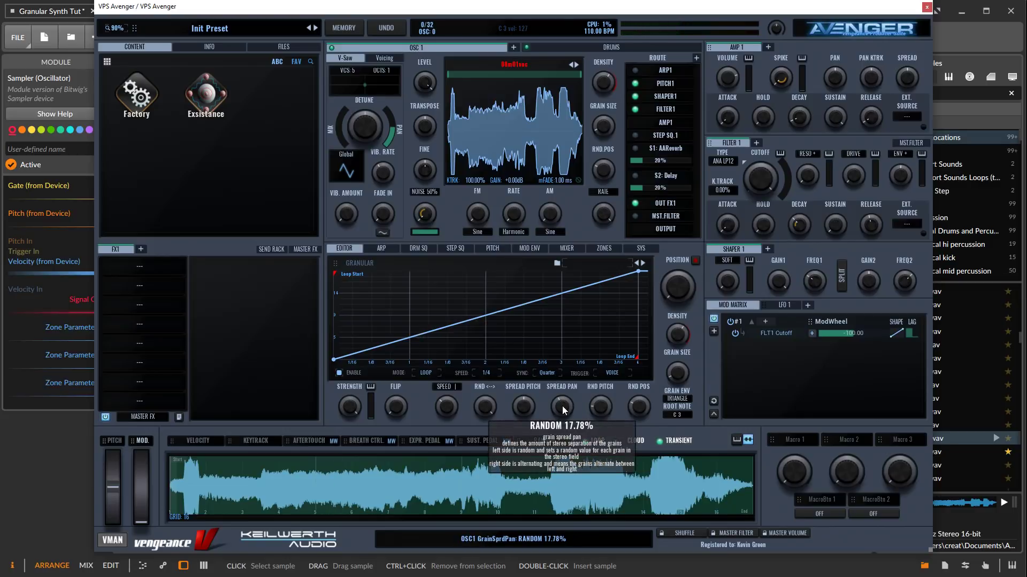
{"action": "left_click_drag", "start_coordinate": [563, 410], "coordinate": [551, 453]}
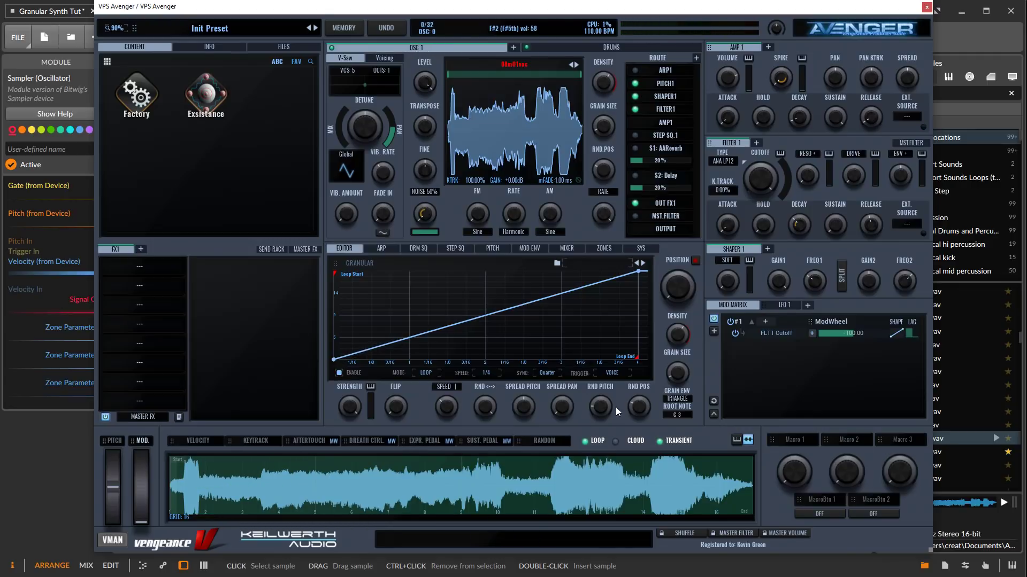
{"action": "key", "text": "alt+F4"}
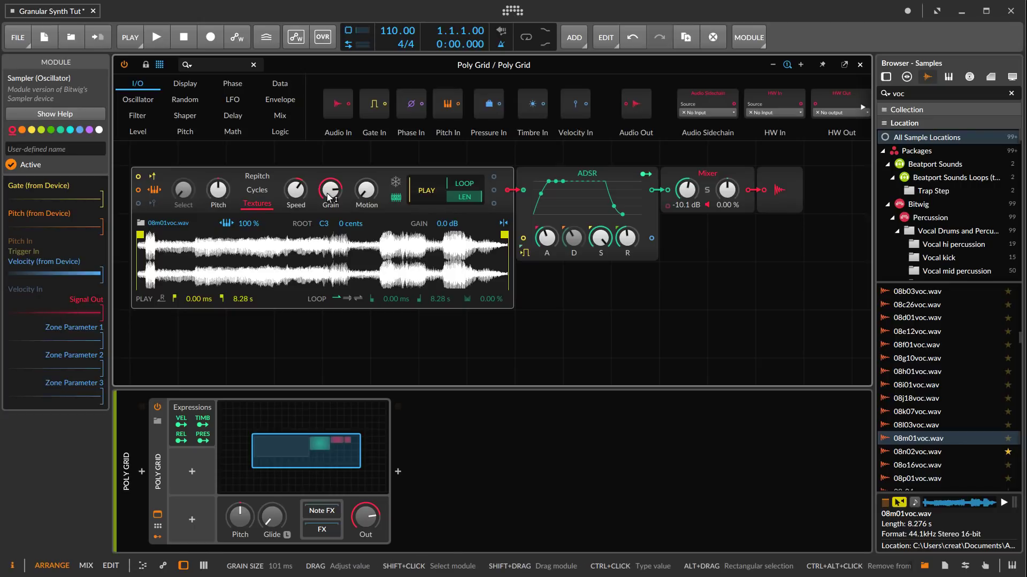
Audition a note, lengthen the Sampler grain size, and cut the ADSR release to 0 ms
{"action": "key", "text": "a"}
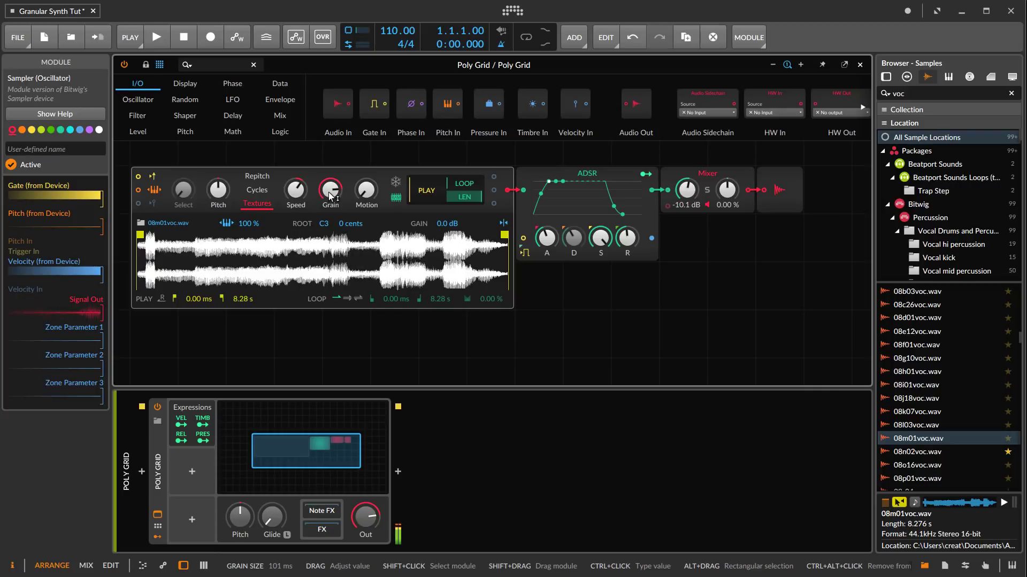
{"action": "left_click_drag", "start_coordinate": [328, 192], "coordinate": [434, 213]}
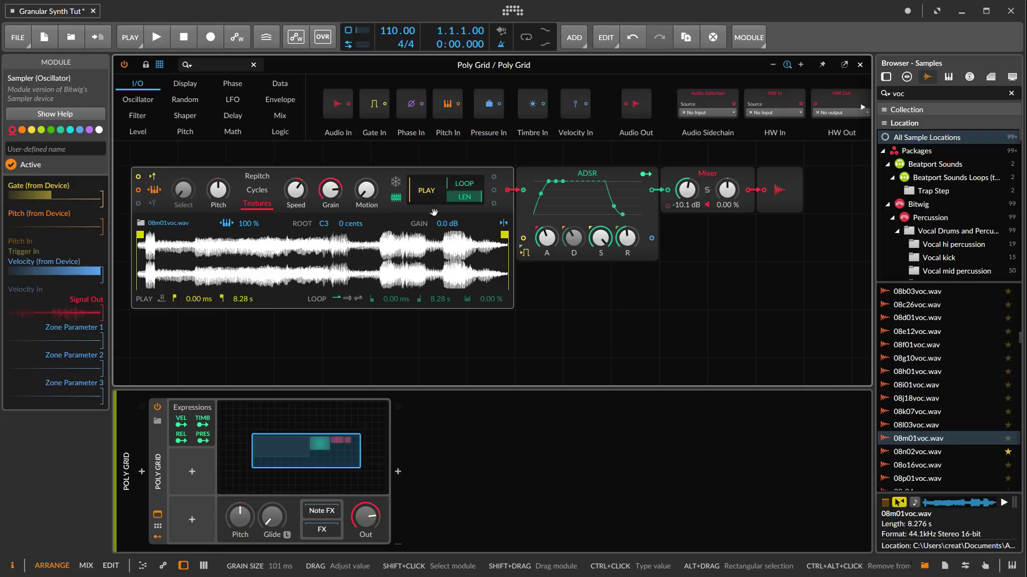
{"action": "left_click_drag", "start_coordinate": [627, 237], "coordinate": [545, 262]}
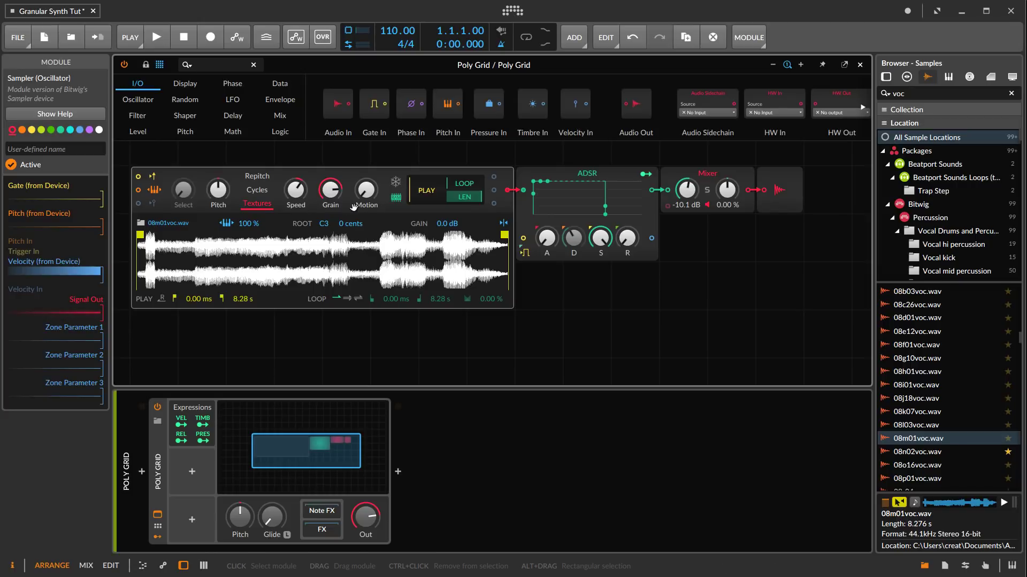
Set the Sampler grain size to about 32 ms, adjust Motion, and slow Speed to 48%
{"action": "mouse_move", "coordinate": [330, 197]}
{"action": "left_mouse_down"}
{"action": "mouse_move", "coordinate": [329, 225]}
{"action": "mouse_move", "coordinate": [330, 194]}
{"action": "left_mouse_up"}
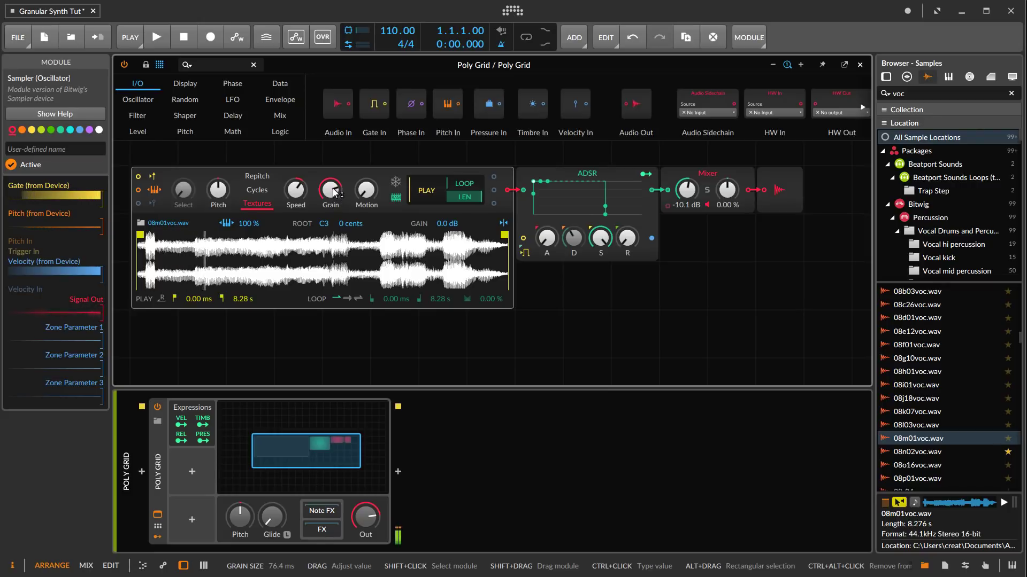
{"action": "left_click_drag", "start_coordinate": [331, 191], "coordinate": [332, 213]}
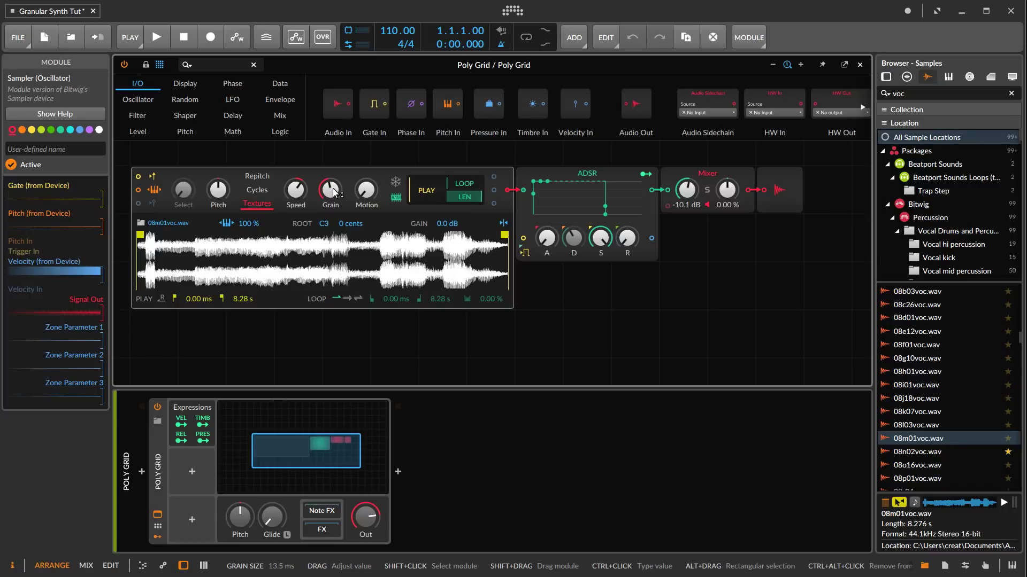
{"action": "left_click_drag", "start_coordinate": [333, 192], "coordinate": [333, 179]}
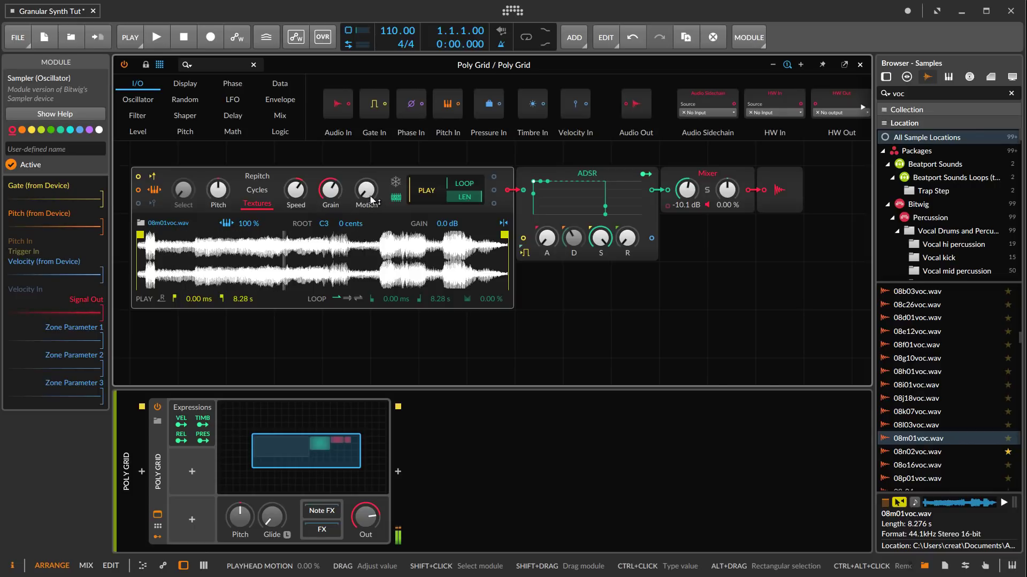
{"action": "left_click_drag", "start_coordinate": [366, 191], "coordinate": [368, 194]}
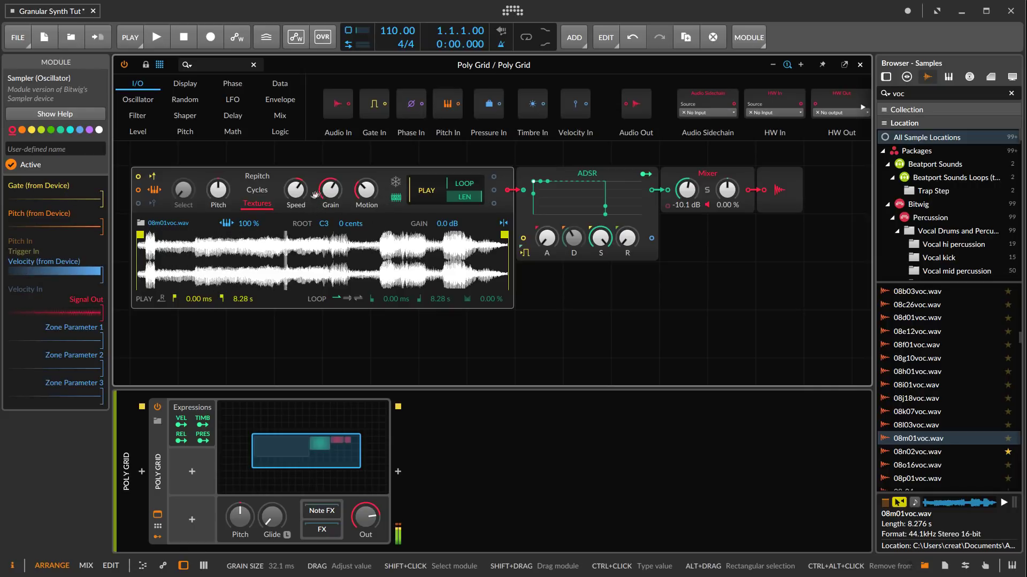
{"action": "mouse_move", "coordinate": [298, 196]}
{"action": "left_mouse_down"}
{"action": "mouse_move", "coordinate": [298, 208]}
{"action": "mouse_move", "coordinate": [310, 198]}
{"action": "left_mouse_up"}
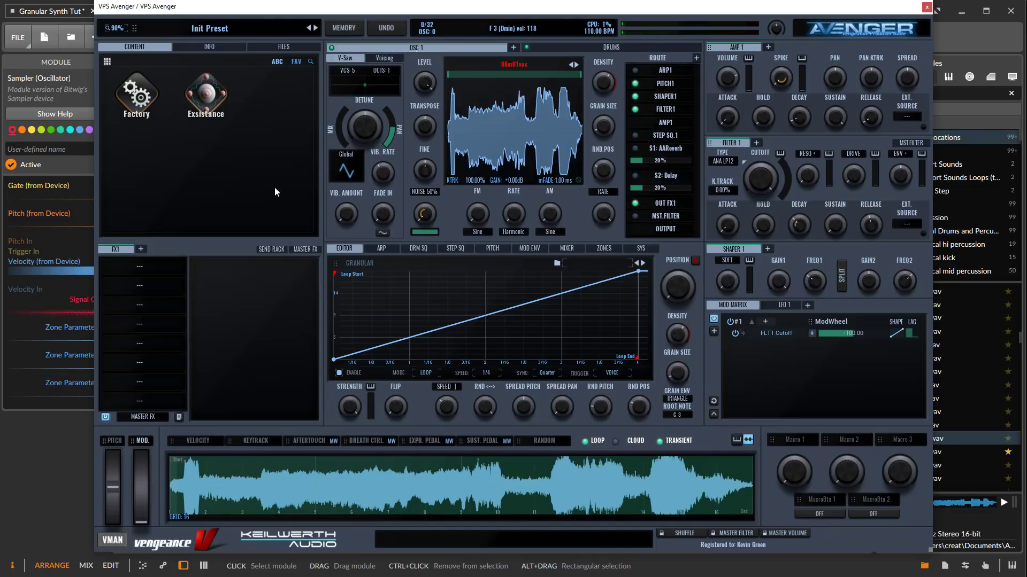
Close the VPS Avenger plugin window
{"action": "key", "text": "alt+F4"}
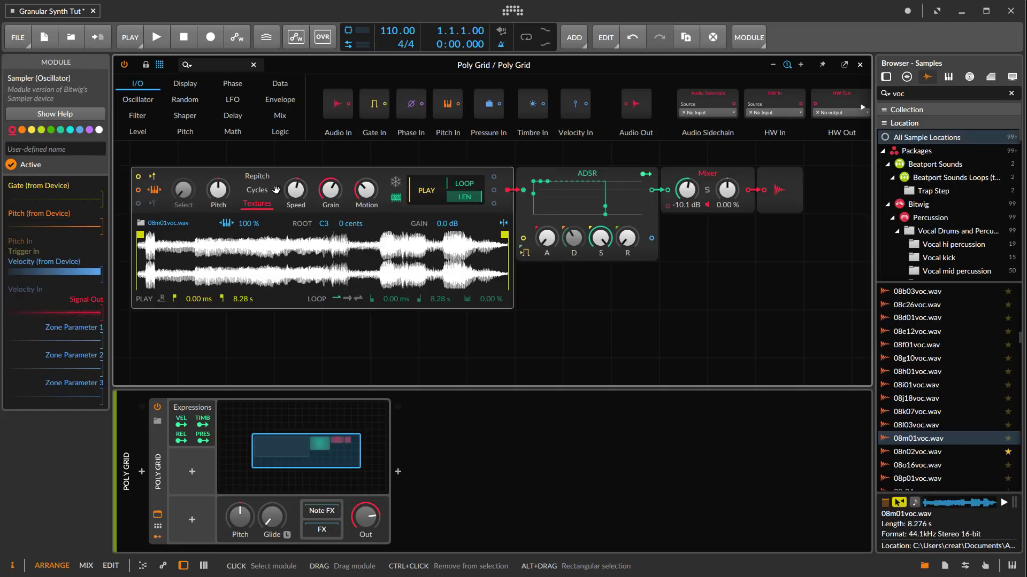
Show the Poly Grid device settings for voices and stacking
{"action": "left_click", "coordinate": [217, 153]}
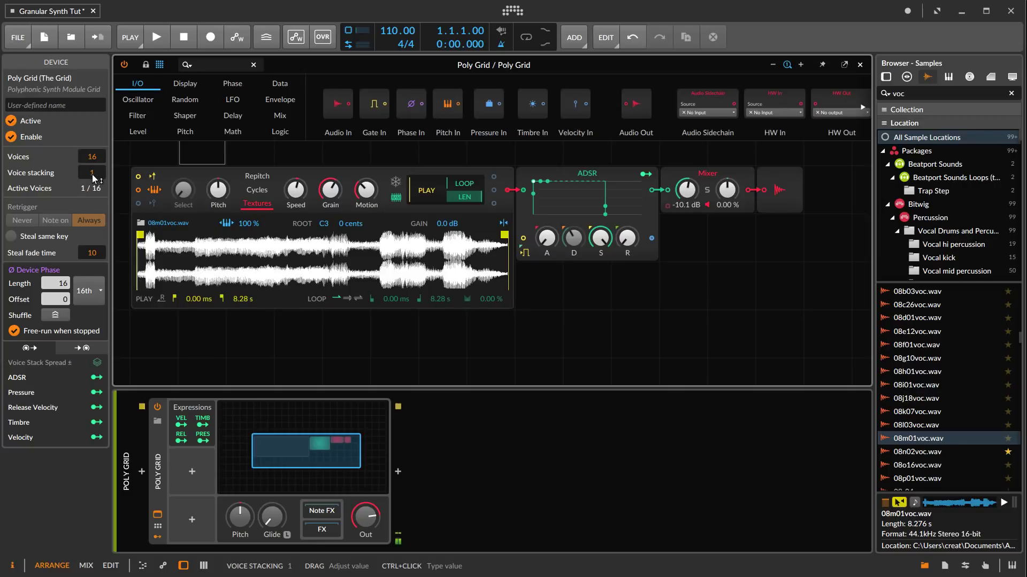
Set Voice stacking to 2 voices per note and add some playhead Motion
{"action": "left_click_drag", "start_coordinate": [94, 179], "coordinate": [94, 179]}
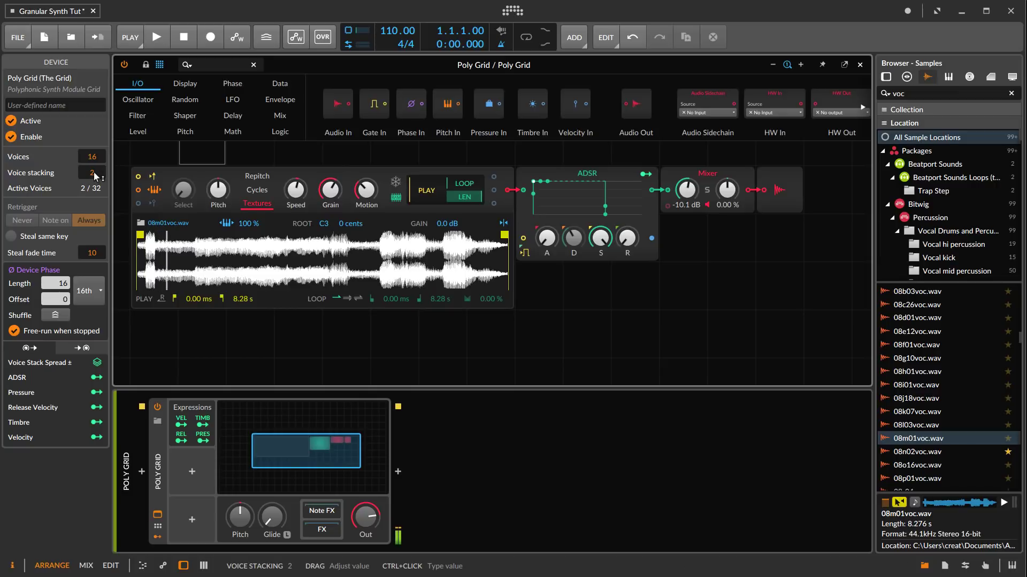
{"action": "mouse_move", "coordinate": [95, 177]}
{"action": "left_mouse_down"}
{"action": "mouse_move", "coordinate": [92, 164]}
{"action": "mouse_move", "coordinate": [92, 181]}
{"action": "left_mouse_up"}
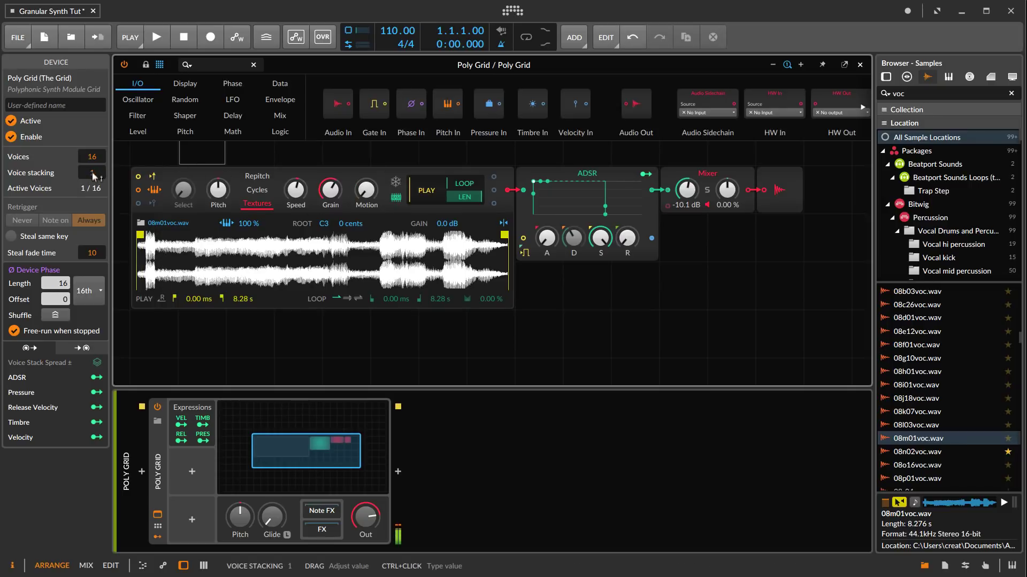
{"action": "left_click_drag", "start_coordinate": [95, 177], "coordinate": [95, 169]}
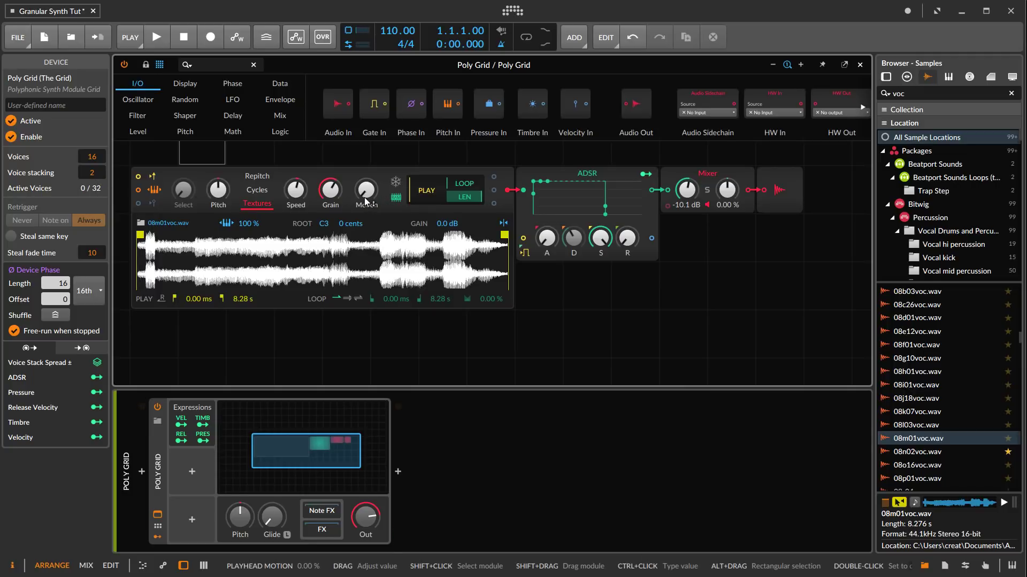
{"action": "left_click_drag", "start_coordinate": [366, 202], "coordinate": [365, 189]}
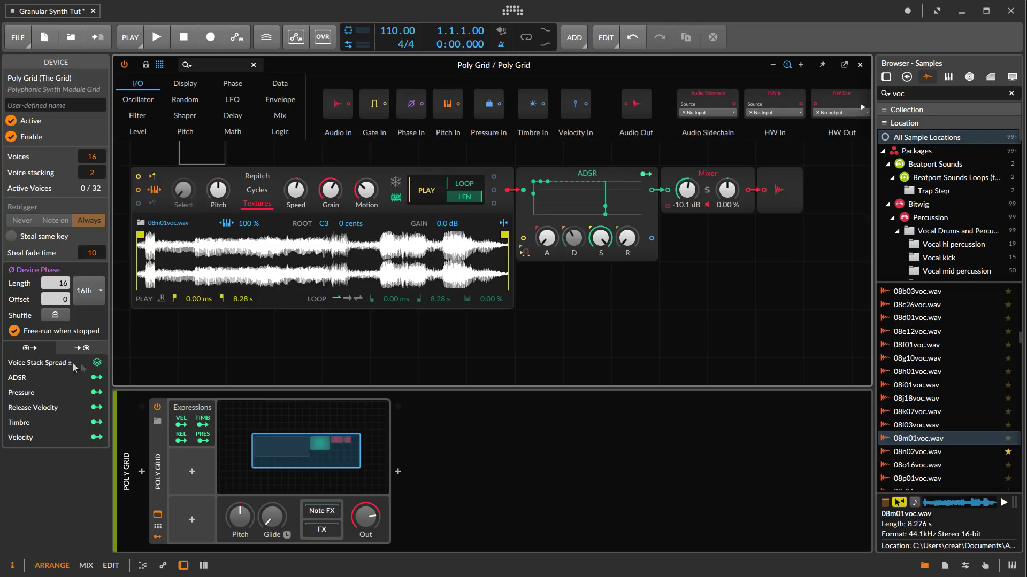
Assign Voice Stack Spread to the Mixer pan at +0.88
{"action": "left_click", "coordinate": [96, 363]}
{"action": "scroll", "coordinate": [326, 320], "scroll_direction": "down", "scroll_amount": 3}
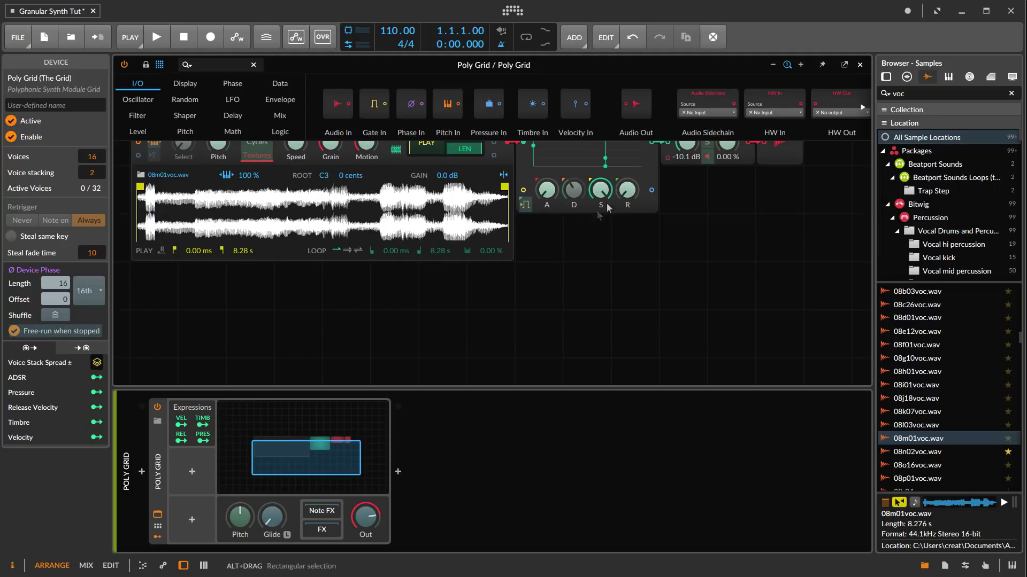
{"action": "scroll", "coordinate": [581, 269], "scroll_direction": "up", "scroll_amount": 4}
{"action": "left_click", "coordinate": [727, 238]}
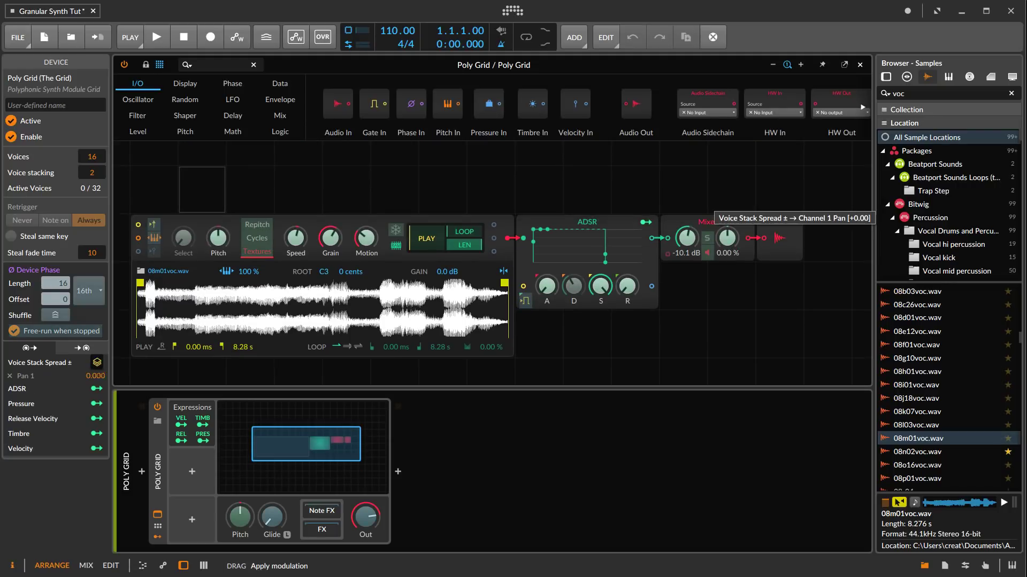
{"action": "left_click_drag", "start_coordinate": [727, 238], "coordinate": [727, 188]}
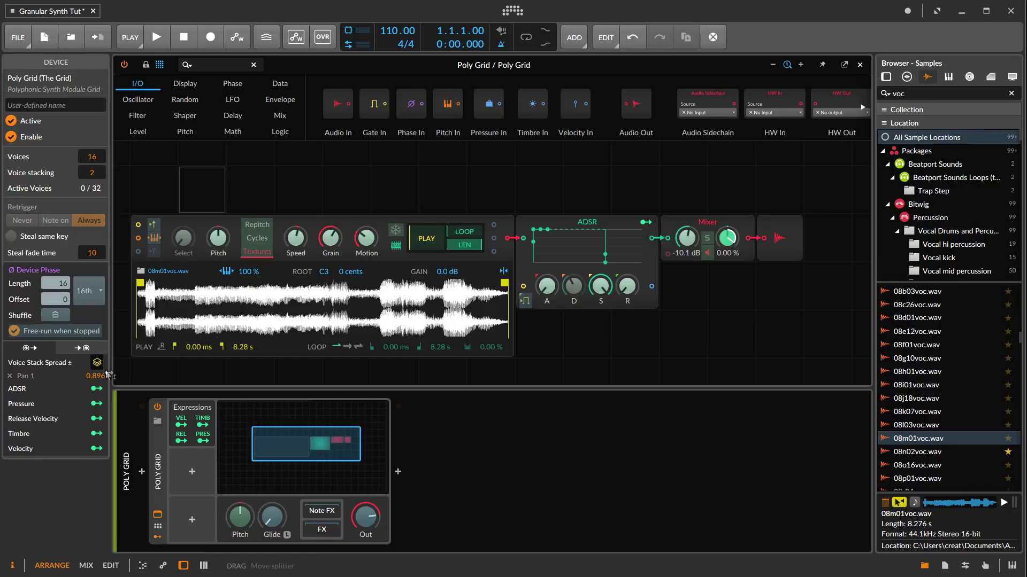
Reset playhead Motion to 0 % and then set it to 52.8 %
{"action": "left_click", "coordinate": [97, 363]}
{"action": "double_click", "coordinate": [366, 238]}
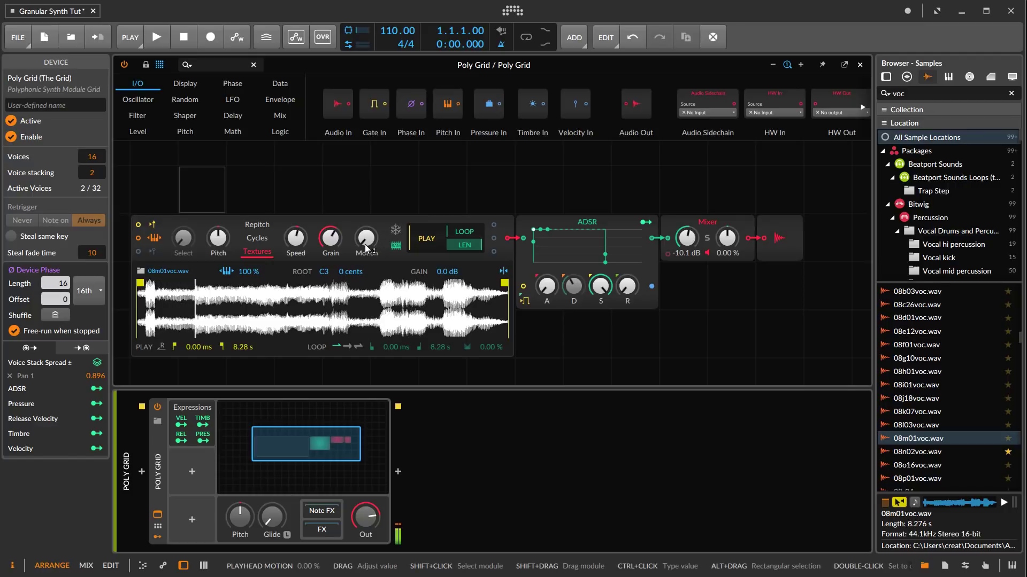
{"action": "left_click_drag", "start_coordinate": [366, 238], "coordinate": [366, 212]}
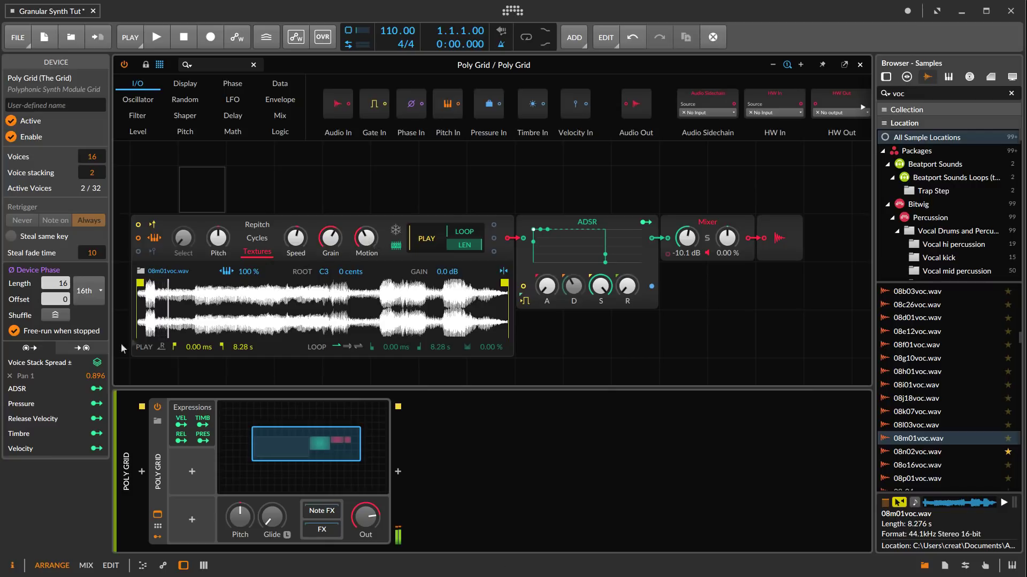
Add Voice Stack Spread modulation to Grain Size (0.188) and Pitch (+0.32)
{"action": "left_click", "coordinate": [98, 364]}
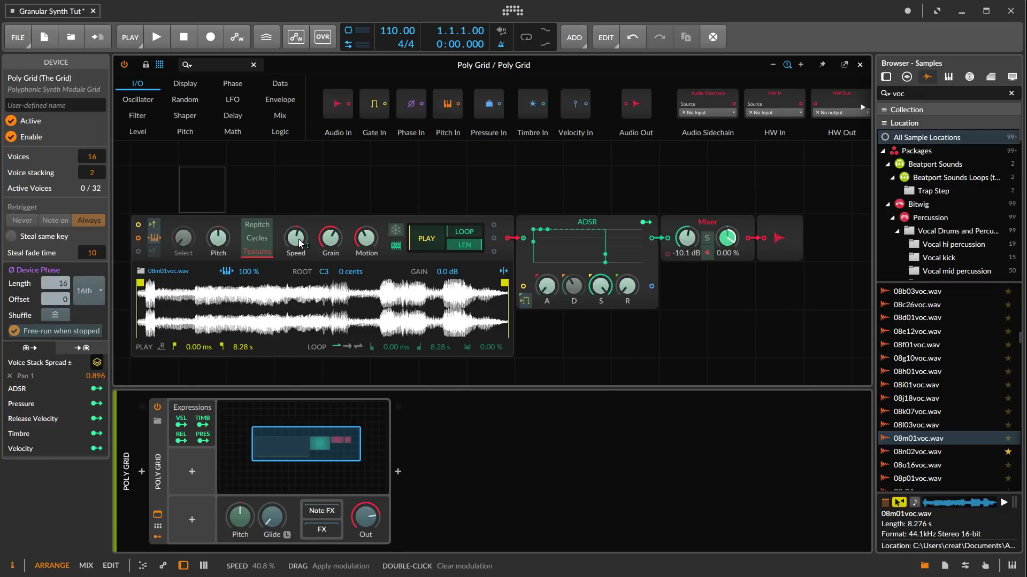
{"action": "left_click_drag", "start_coordinate": [333, 242], "coordinate": [332, 227]}
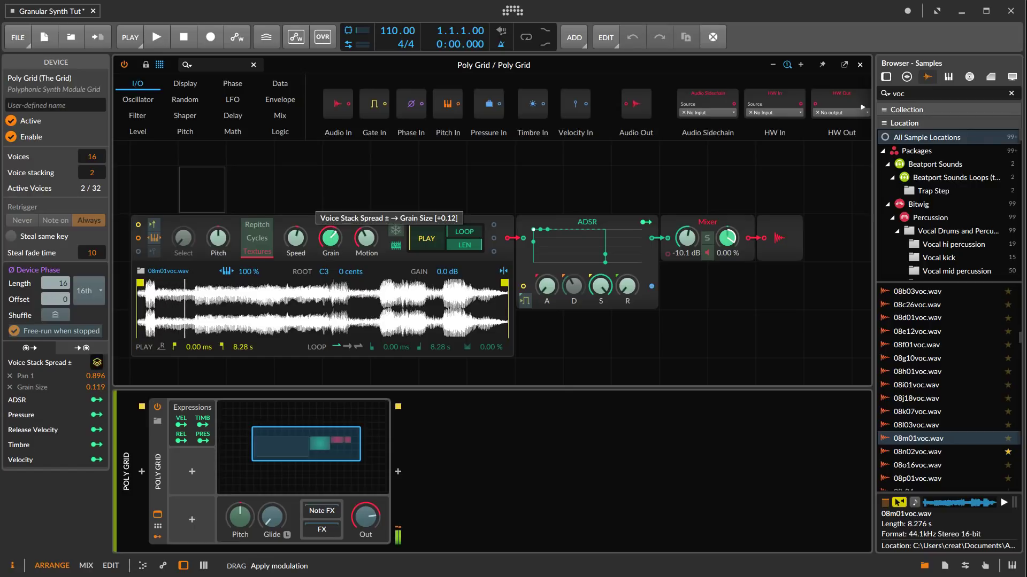
{"action": "left_click_drag", "start_coordinate": [217, 241], "coordinate": [218, 236]}
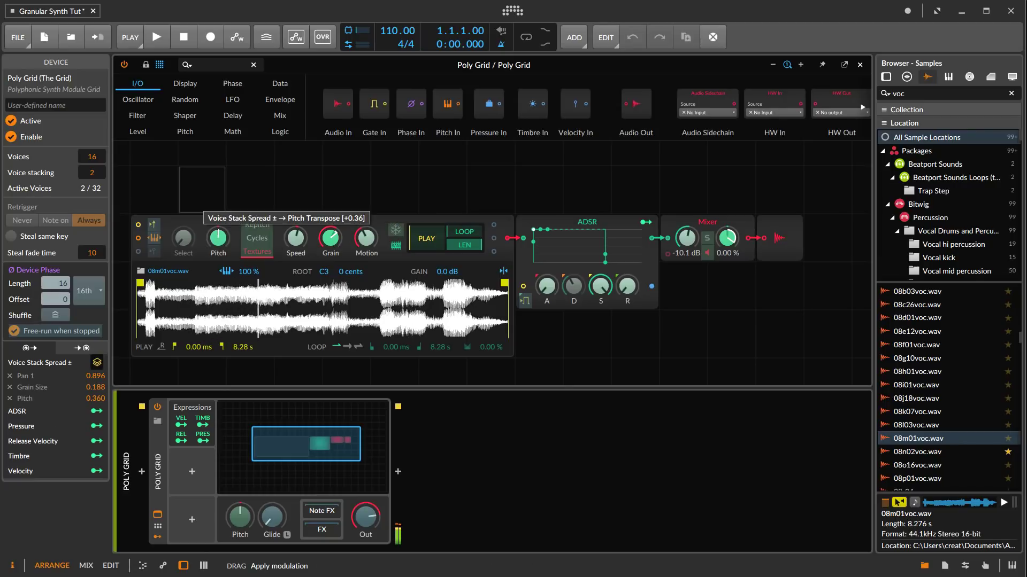
{"action": "left_click_drag", "start_coordinate": [217, 238], "coordinate": [219, 239]}
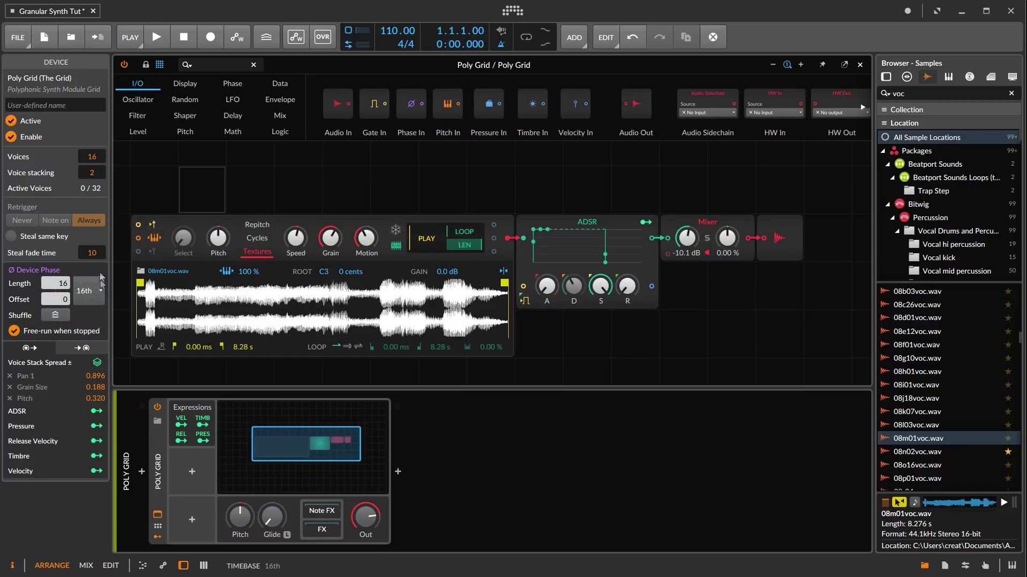
Raise Voice stacking to 5, playhead Motion to 105 %, and grain size to about 58 ms
{"action": "left_click_drag", "start_coordinate": [92, 173], "coordinate": [92, 163]}
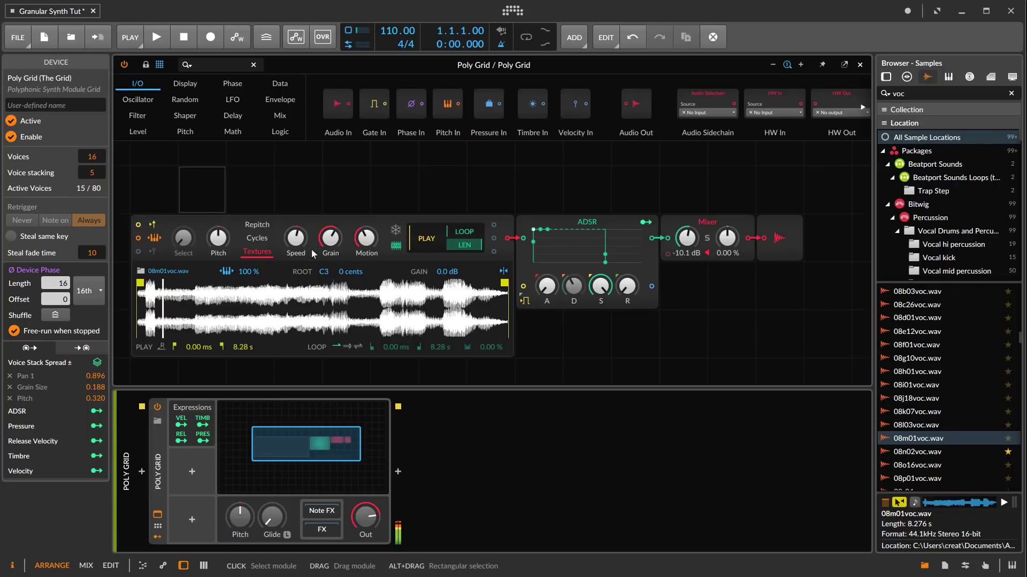
{"action": "left_click_drag", "start_coordinate": [366, 238], "coordinate": [331, 236]}
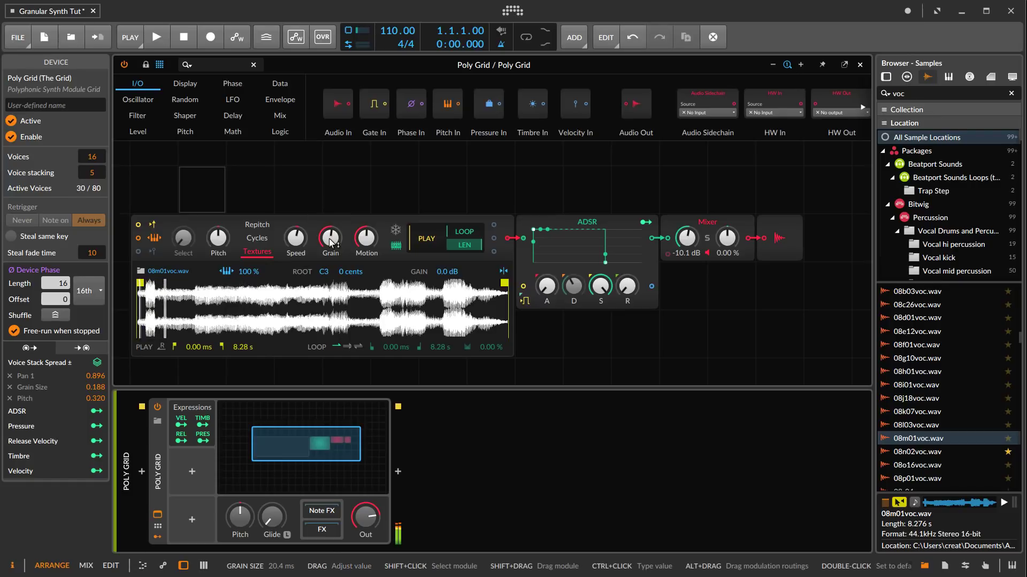
{"action": "left_click_drag", "start_coordinate": [330, 241], "coordinate": [330, 244]}
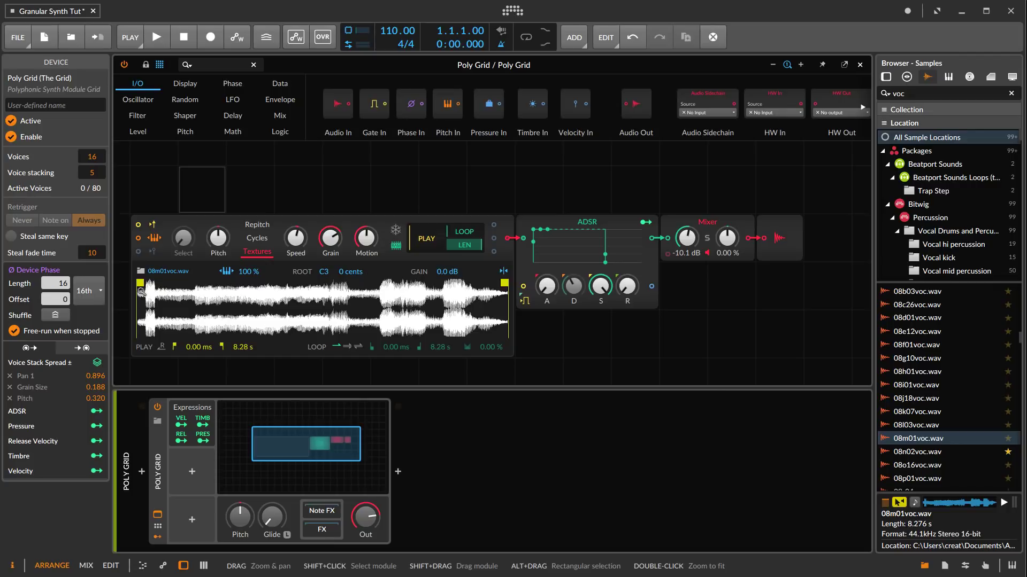
Move the sample's play start marker to 1.29 s and the play end marker to 4.44 s
{"action": "left_click_drag", "start_coordinate": [139, 283], "coordinate": [196, 283]}
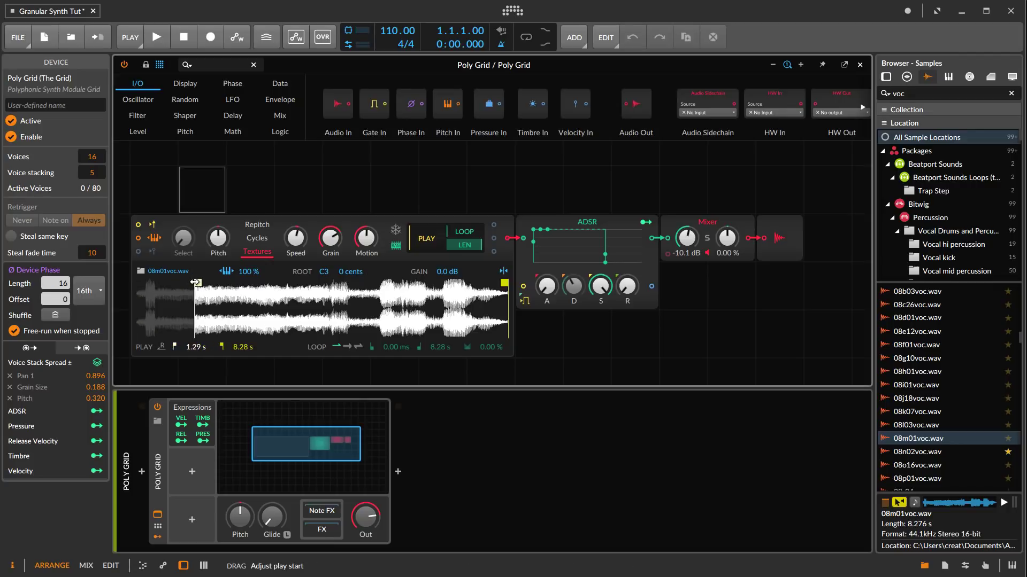
{"action": "left_click_drag", "start_coordinate": [196, 283], "coordinate": [196, 283]}
{"action": "left_click_drag", "start_coordinate": [495, 285], "coordinate": [337, 296]}
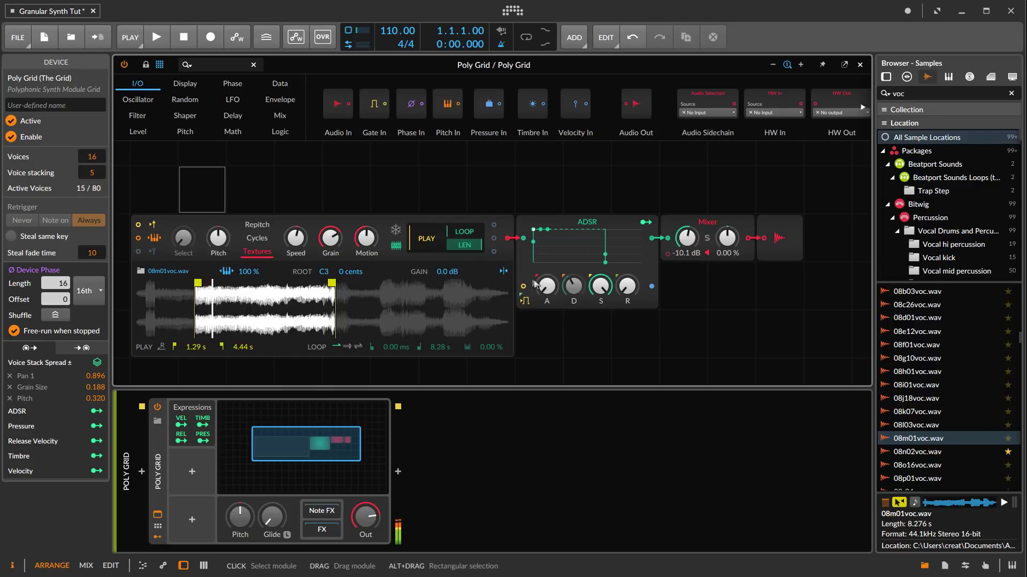
Slow the ADSR envelope to a 361 ms attack and 349 ms release
{"action": "left_click_drag", "start_coordinate": [546, 286], "coordinate": [545, 278]}
{"action": "left_click_drag", "start_coordinate": [626, 293], "coordinate": [626, 287]}
{"action": "left_click_drag", "start_coordinate": [546, 286], "coordinate": [544, 289]}
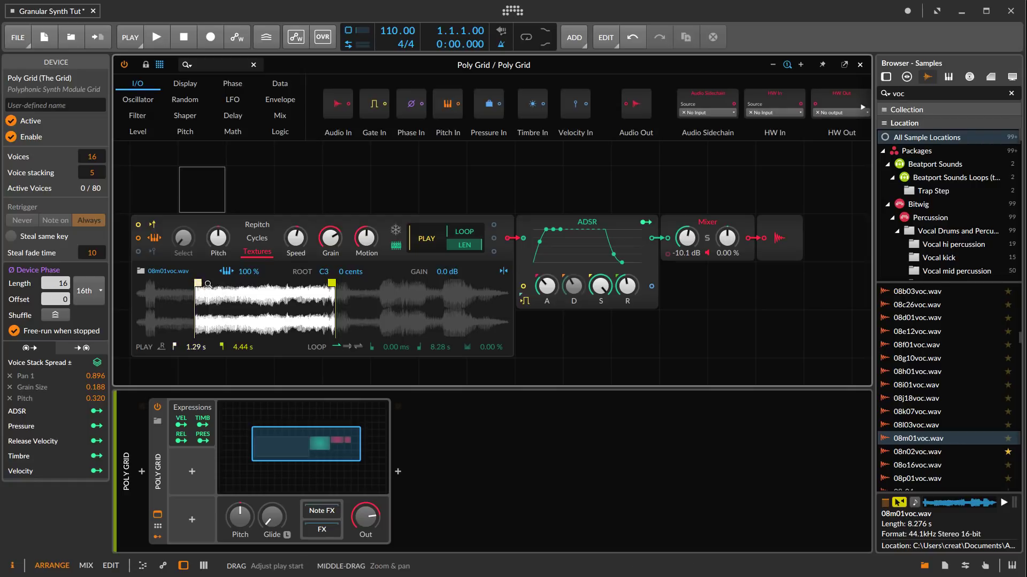
Freeze the playhead, pull the play start back to 173 ms, and end playback at 2.52 s
{"action": "left_click", "coordinate": [395, 230]}
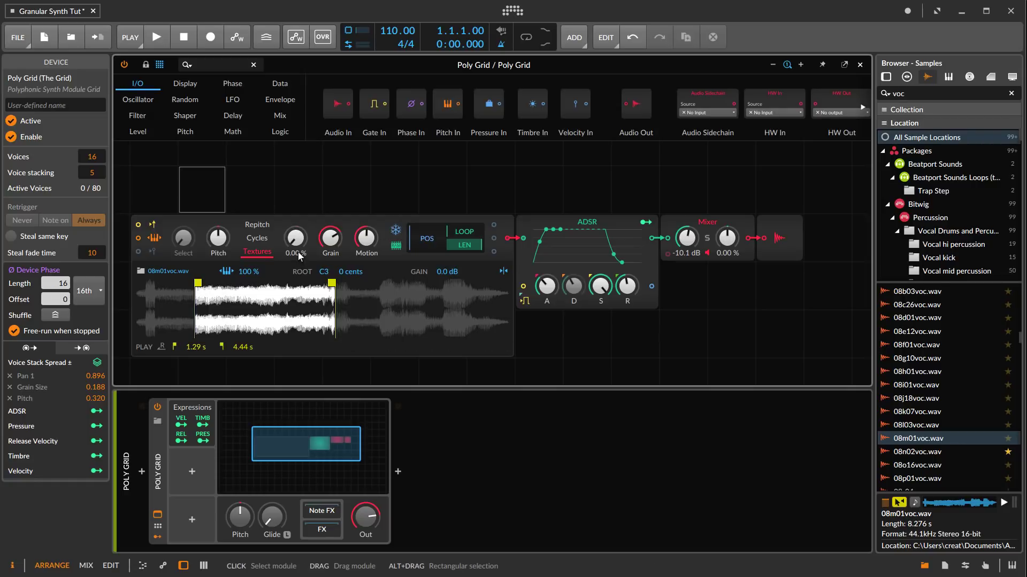
{"action": "left_click_drag", "start_coordinate": [196, 283], "coordinate": [148, 285]}
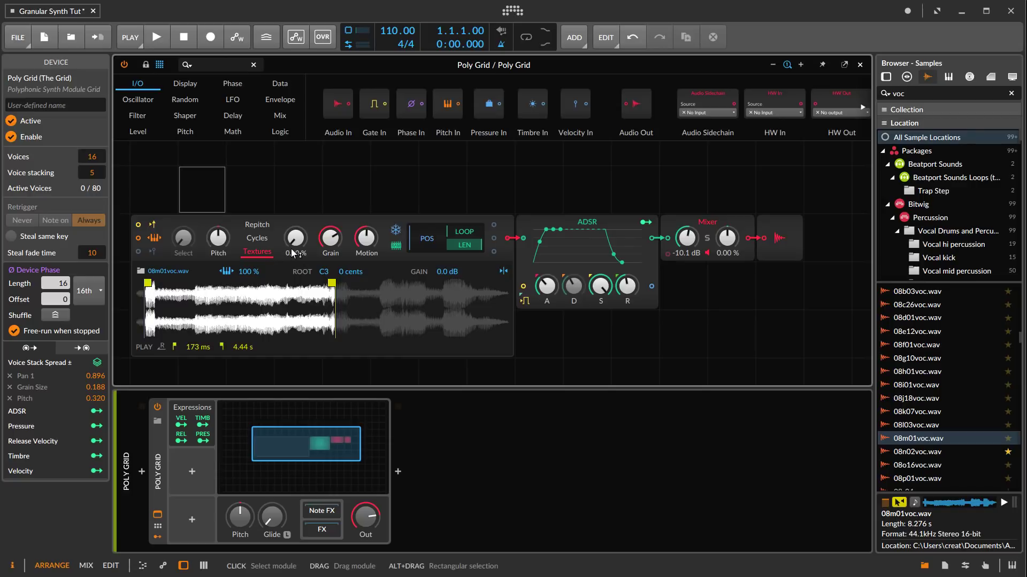
{"action": "scroll", "coordinate": [324, 272], "scroll_direction": "down", "scroll_amount": 1}
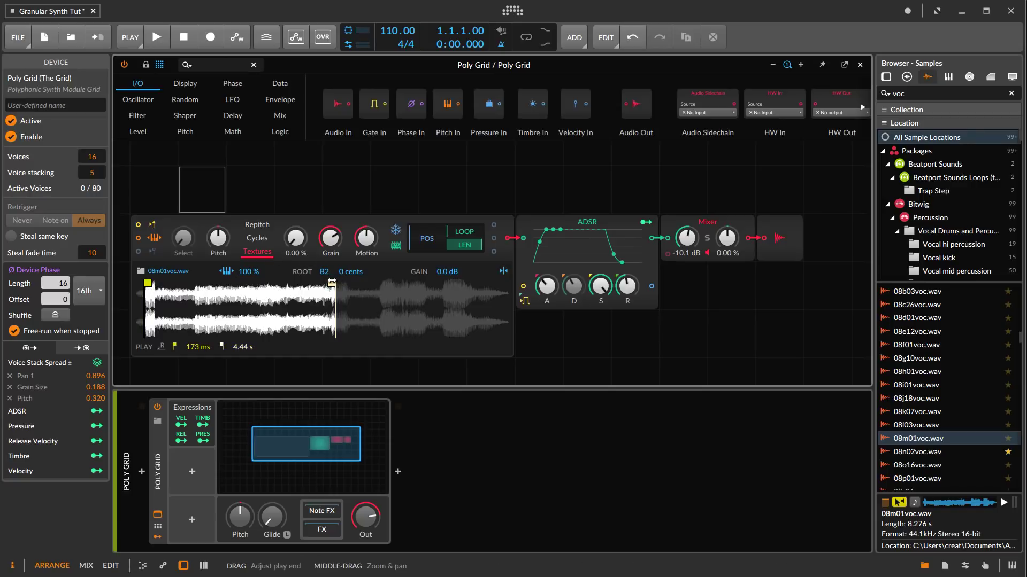
{"action": "left_click_drag", "start_coordinate": [332, 282], "coordinate": [246, 283]}
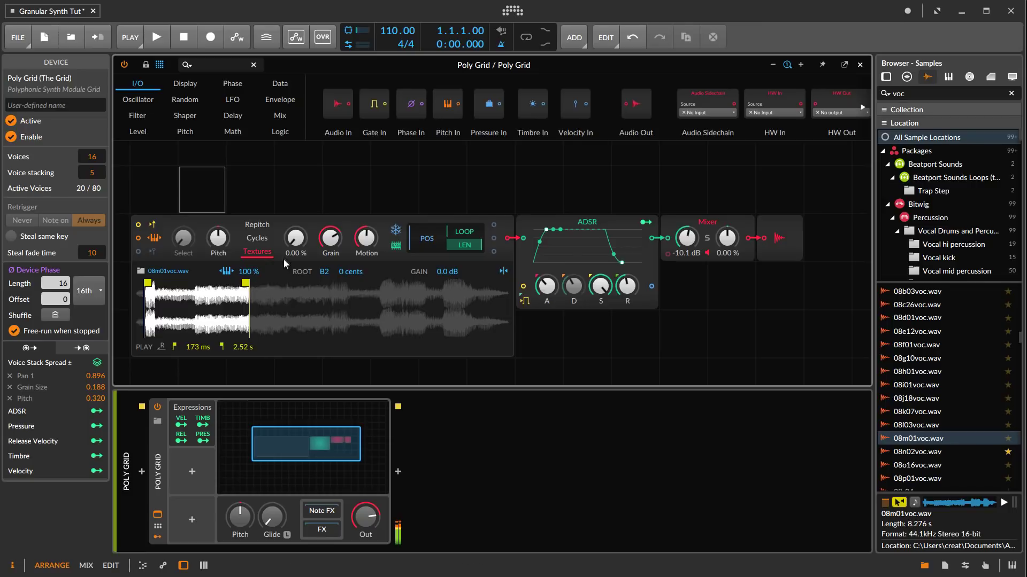
Set playhead Motion to 0 % and turn the sample start position to 8.40 %
{"action": "left_click_drag", "start_coordinate": [296, 238], "coordinate": [295, 182]}
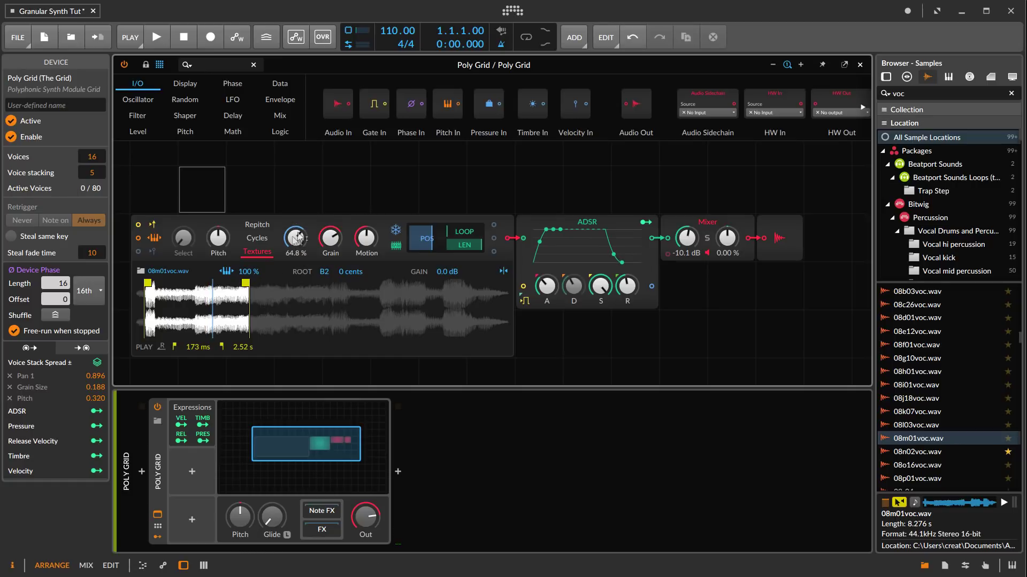
{"action": "mouse_move", "coordinate": [295, 238]}
{"action": "left_mouse_down"}
{"action": "mouse_move", "coordinate": [296, 250]}
{"action": "mouse_move", "coordinate": [298, 241]}
{"action": "left_mouse_up"}
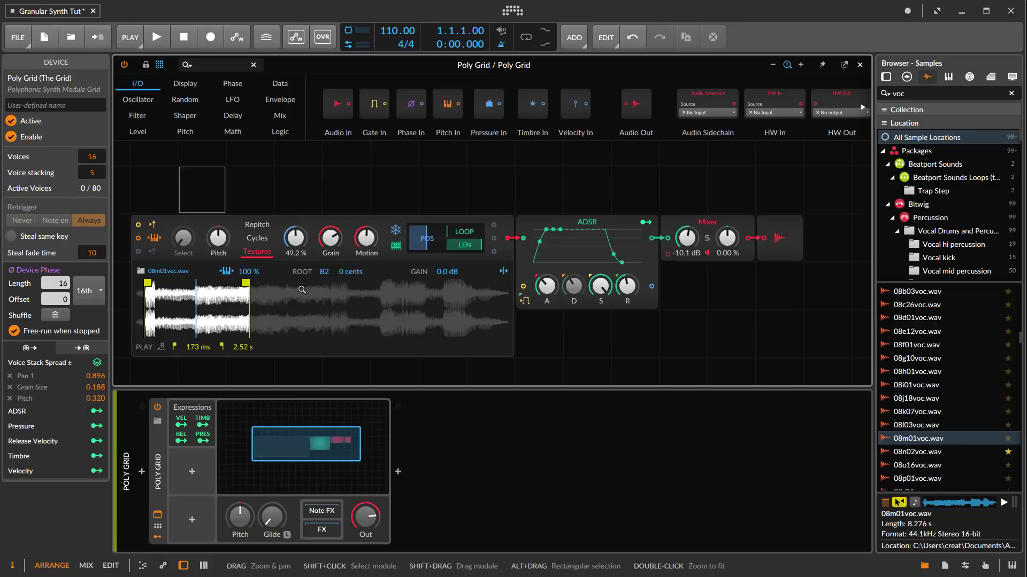
{"action": "left_click", "coordinate": [366, 238]}
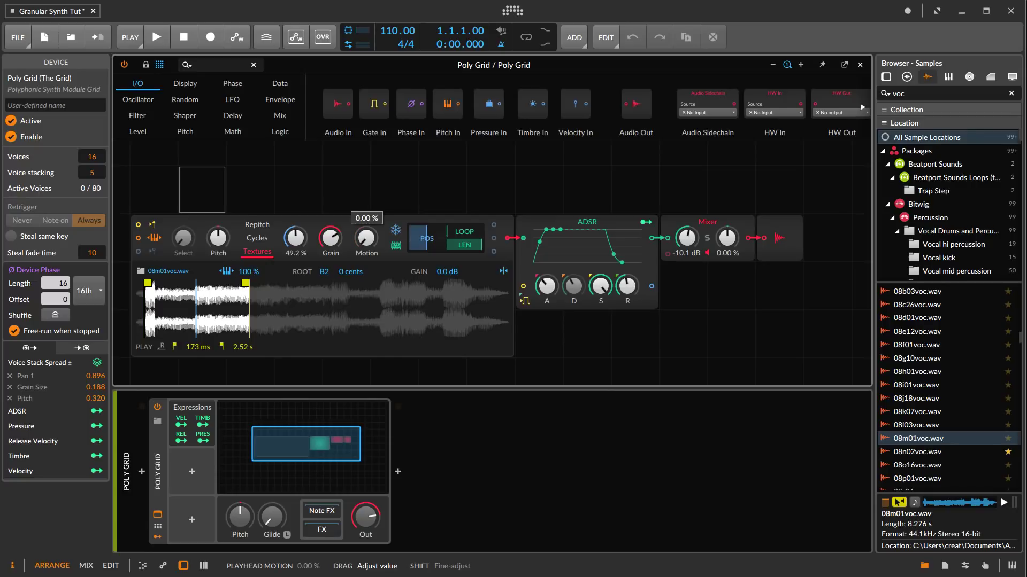
{"action": "left_click_drag", "start_coordinate": [366, 238], "coordinate": [366, 237]}
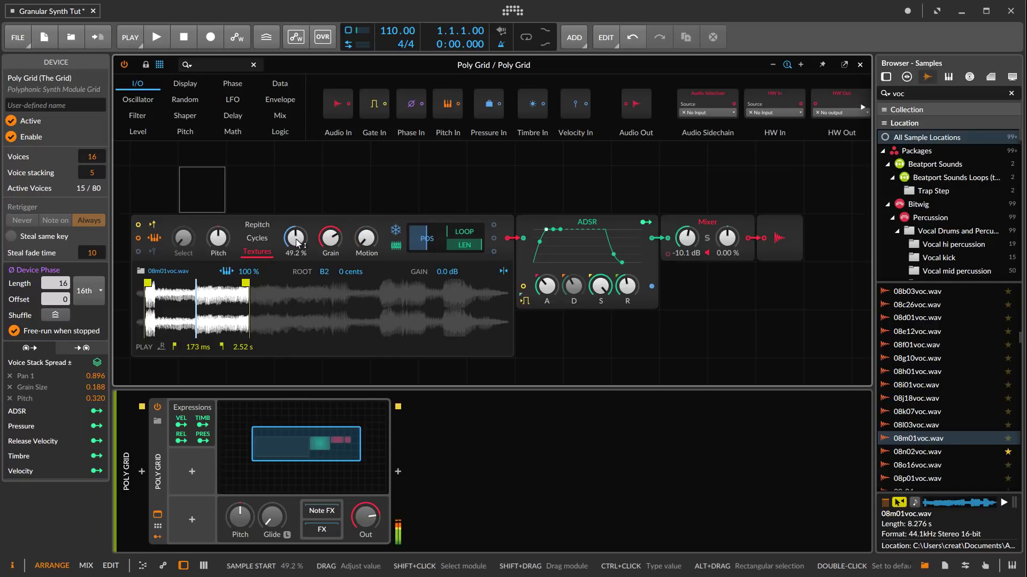
{"action": "left_click_drag", "start_coordinate": [298, 243], "coordinate": [297, 298]}
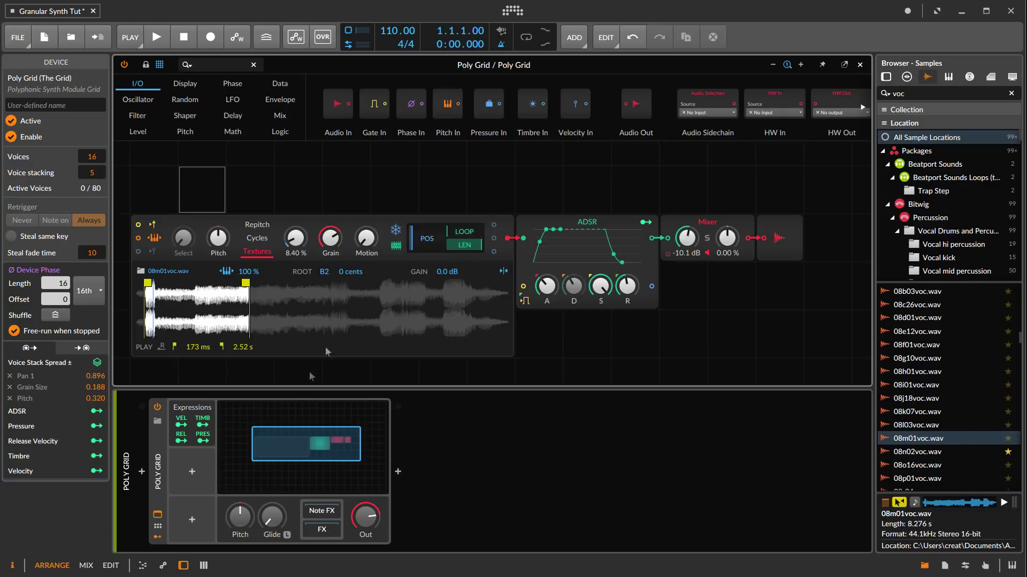
Add a Random modulator to the Poly Grid
{"action": "left_click", "coordinate": [192, 473]}
{"action": "scroll", "coordinate": [344, 323], "scroll_direction": "down", "scroll_amount": 2}
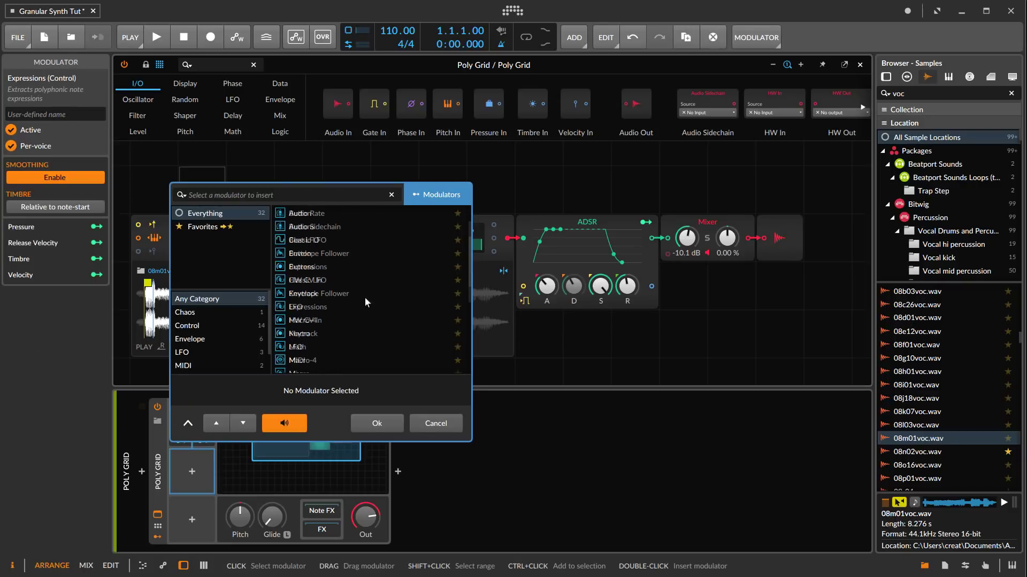
{"action": "scroll", "coordinate": [344, 323], "scroll_direction": "down", "scroll_amount": 3}
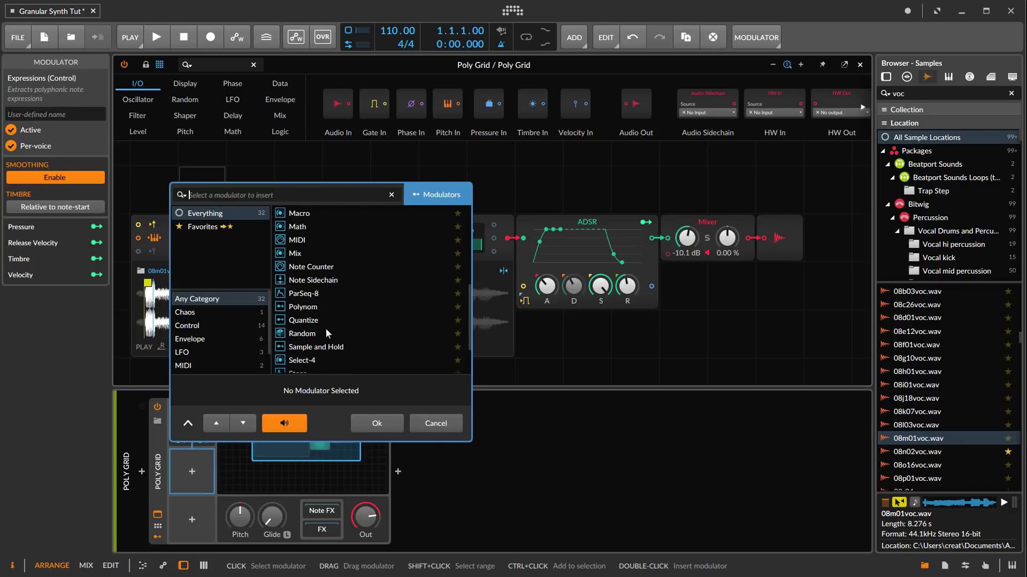
{"action": "left_click", "coordinate": [304, 334]}
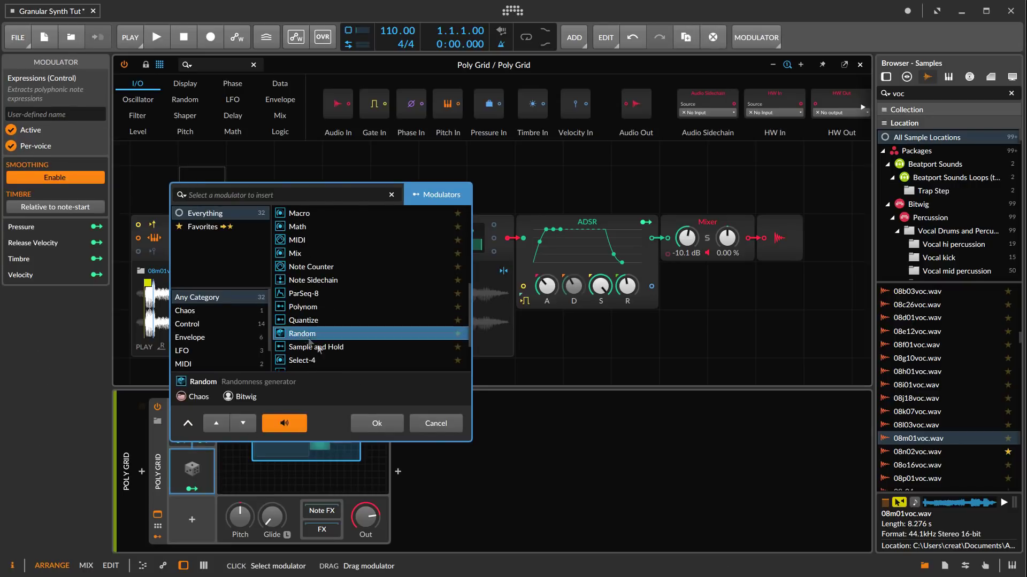
{"action": "left_click", "coordinate": [381, 424]}
Make the Random modulator free-running in Hz at 22.91 Hz
{"action": "left_click", "coordinate": [191, 476]}
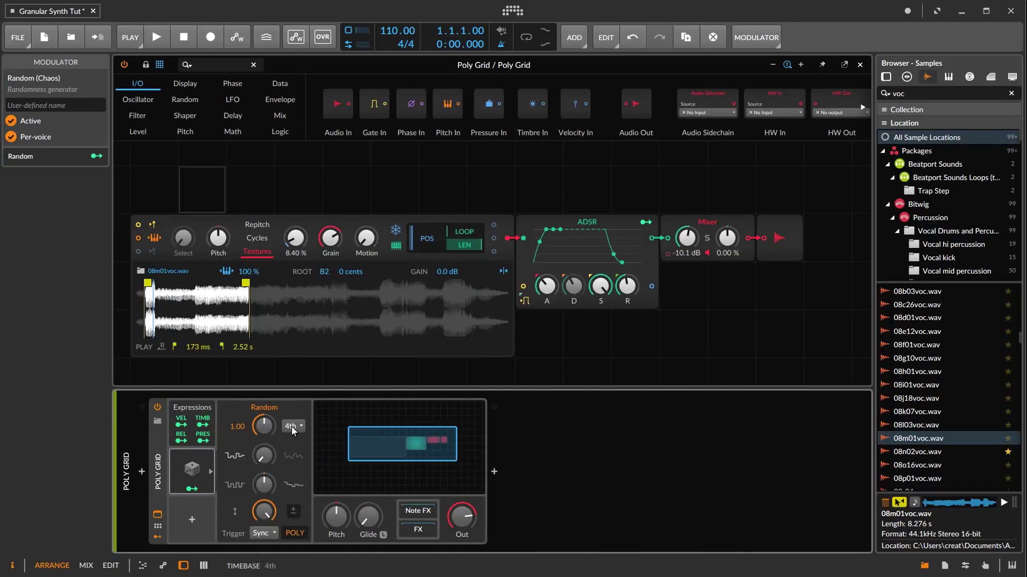
{"action": "left_click", "coordinate": [291, 427]}
{"action": "left_click", "coordinate": [292, 442]}
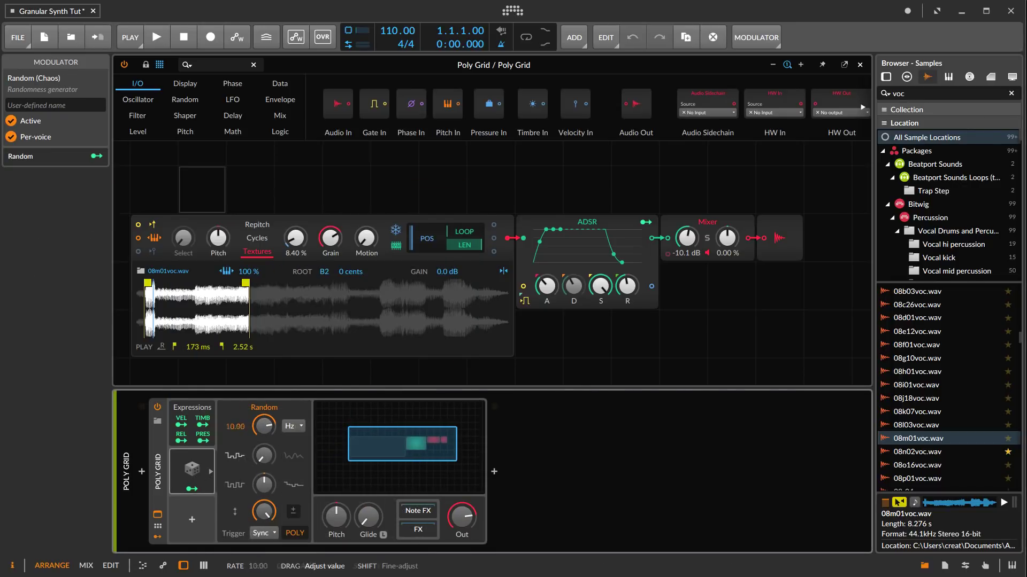
{"action": "left_click_drag", "start_coordinate": [256, 456], "coordinate": [268, 432]}
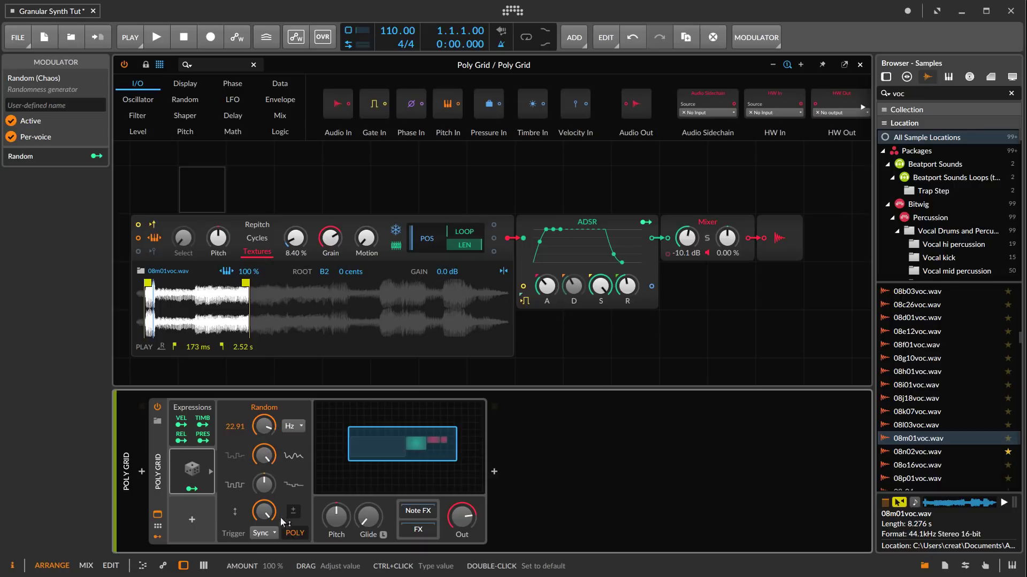
Map the Random modulator to the sampler's Sample Start by 0.720
{"action": "left_click", "coordinate": [189, 490]}
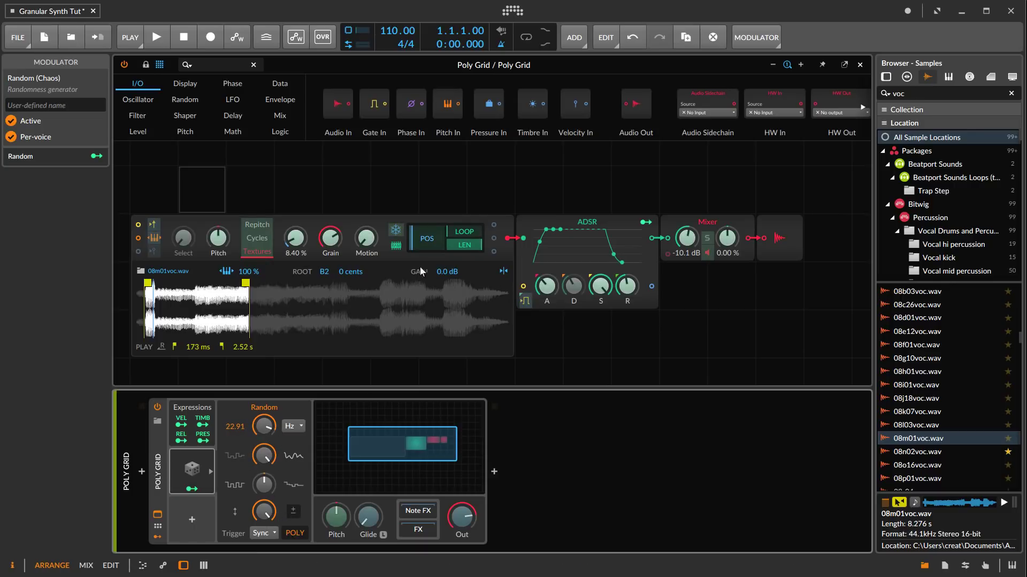
{"action": "left_click_drag", "start_coordinate": [414, 246], "coordinate": [413, 211]}
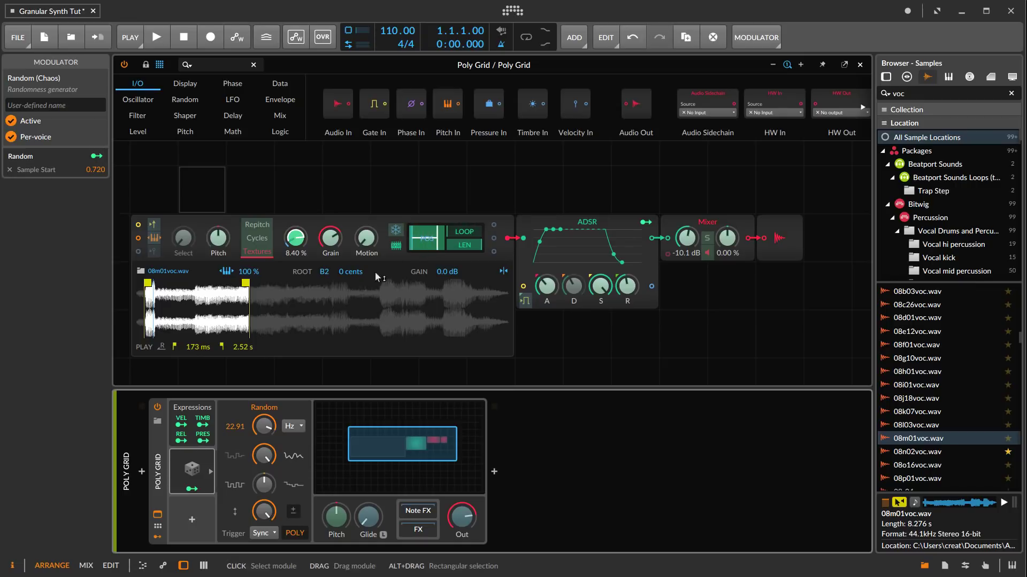
{"action": "left_click", "coordinate": [193, 489]}
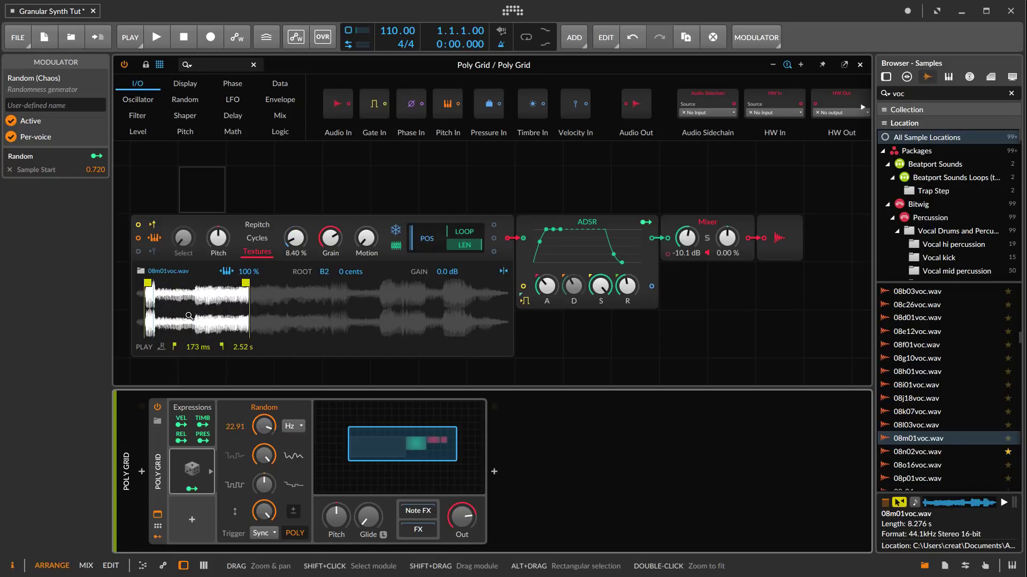
Cut voice stacking from 5 to 1 and shorten the grains to about 60 ms
{"action": "left_click", "coordinate": [266, 175]}
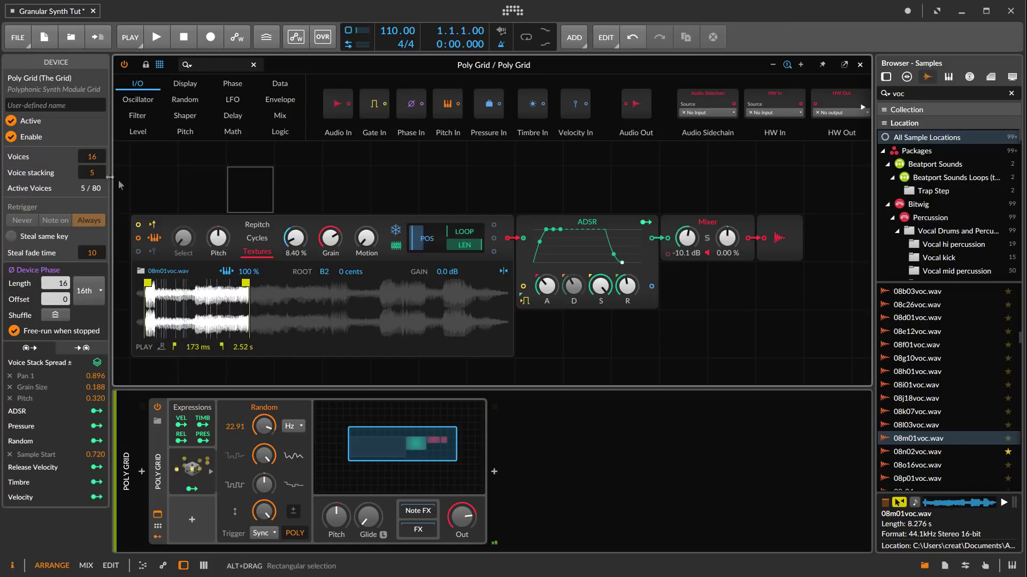
{"action": "left_click_drag", "start_coordinate": [101, 172], "coordinate": [100, 193]}
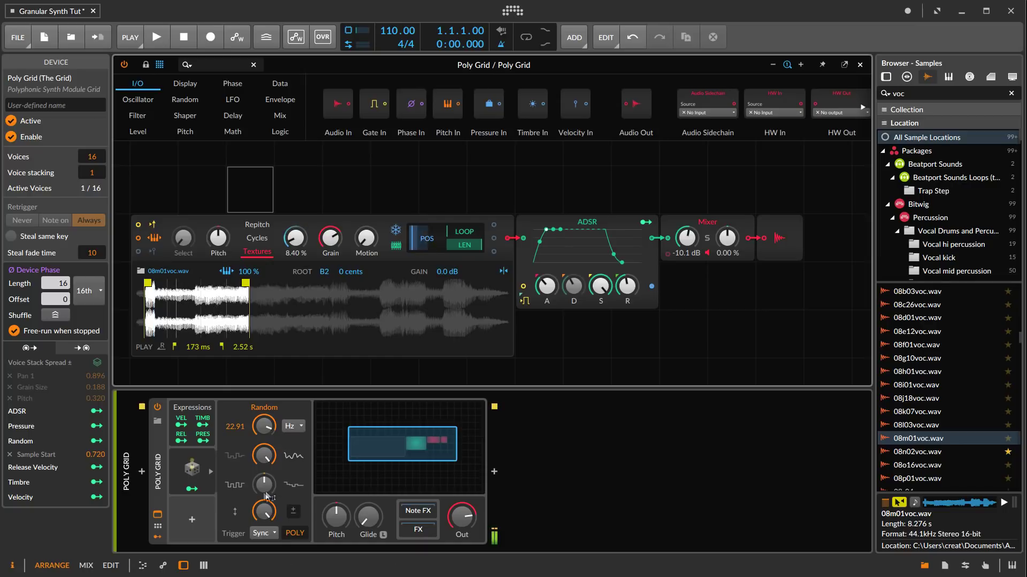
{"action": "left_click_drag", "start_coordinate": [330, 238], "coordinate": [330, 233]}
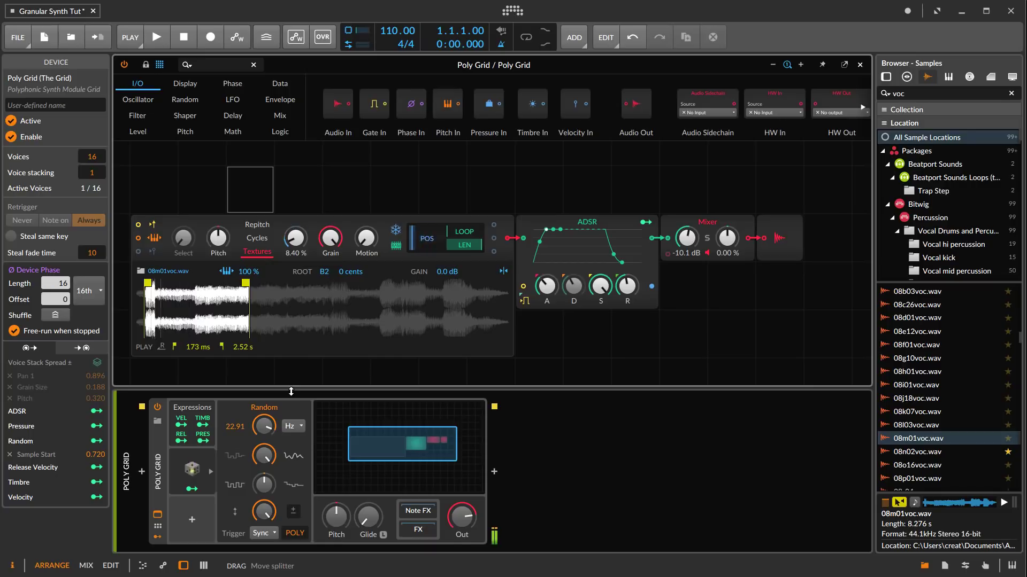
{"action": "left_click_drag", "start_coordinate": [330, 238], "coordinate": [330, 243]}
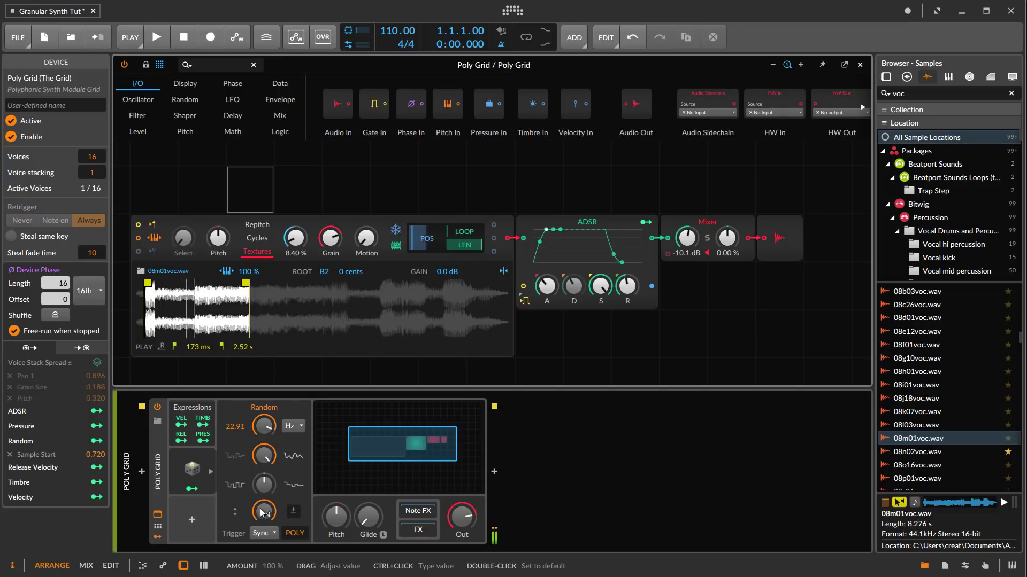
Set the Random amounts to 8.80 % and 70.4 %, and sample start to 29.6 %
{"action": "left_click_drag", "start_coordinate": [262, 513], "coordinate": [262, 517]}
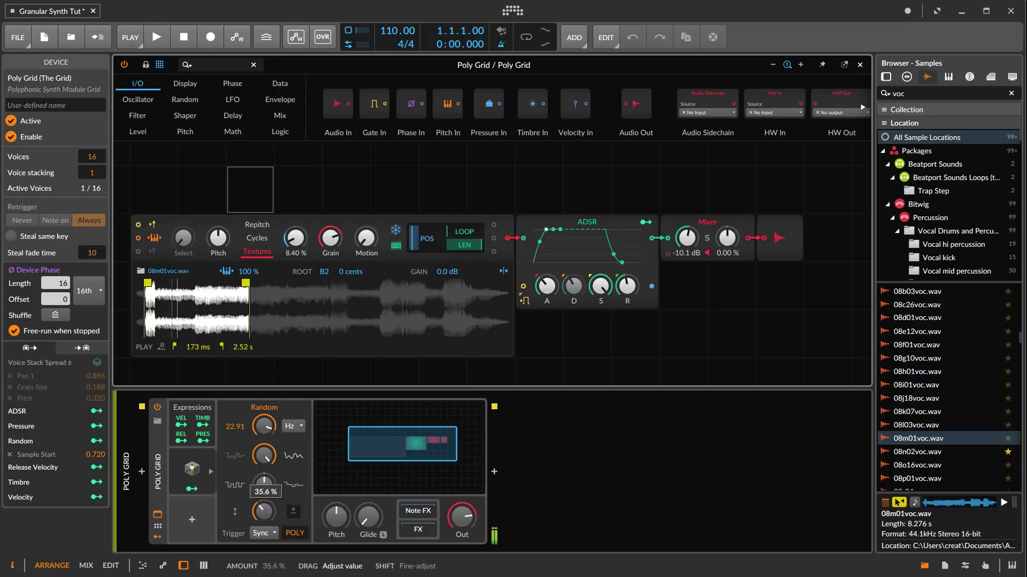
{"action": "left_click_drag", "start_coordinate": [262, 518], "coordinate": [262, 525]}
{"action": "mouse_move", "coordinate": [330, 238]}
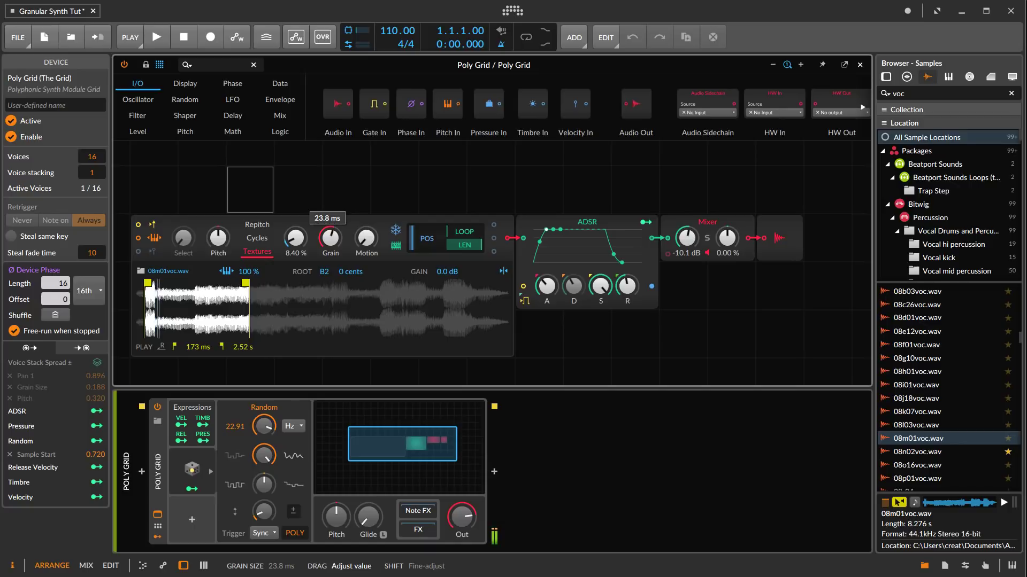
{"action": "left_click_drag", "start_coordinate": [295, 237], "coordinate": [295, 239]}
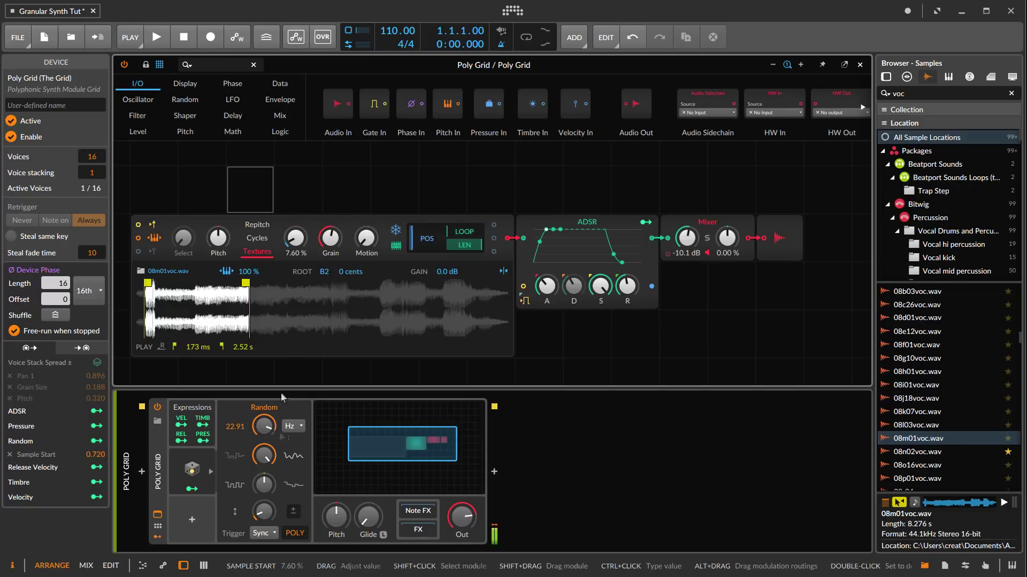
{"action": "mouse_move", "coordinate": [263, 484]}
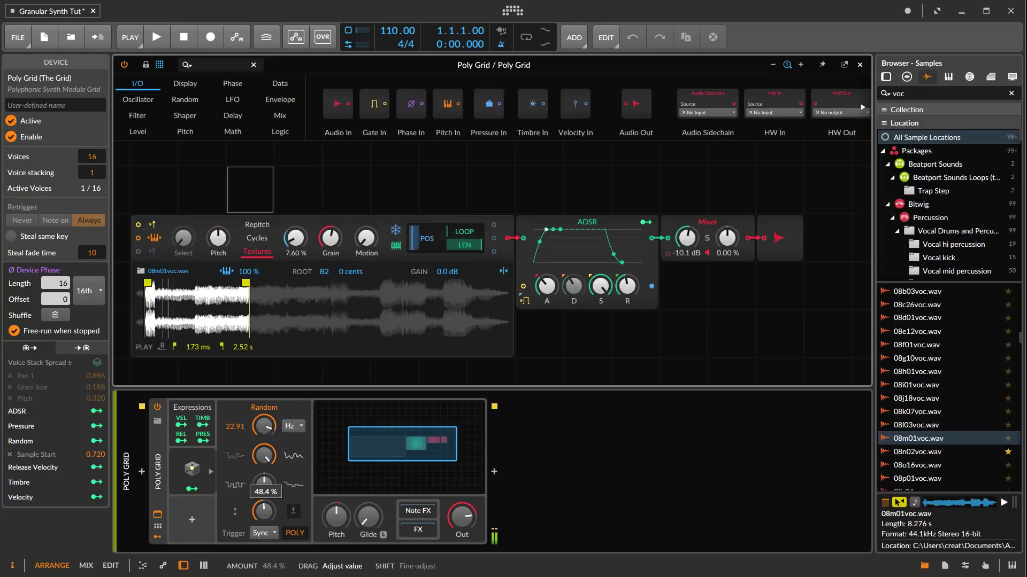
{"action": "left_click_drag", "start_coordinate": [263, 485], "coordinate": [263, 459]}
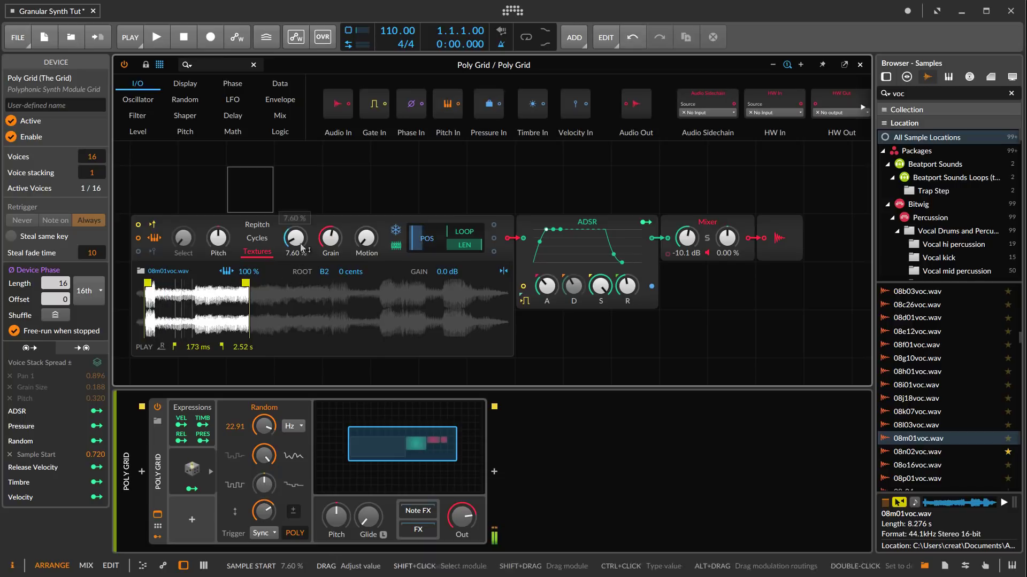
{"action": "left_click_drag", "start_coordinate": [295, 237], "coordinate": [295, 203]}
{"action": "left_click_drag", "start_coordinate": [303, 249], "coordinate": [303, 247]}
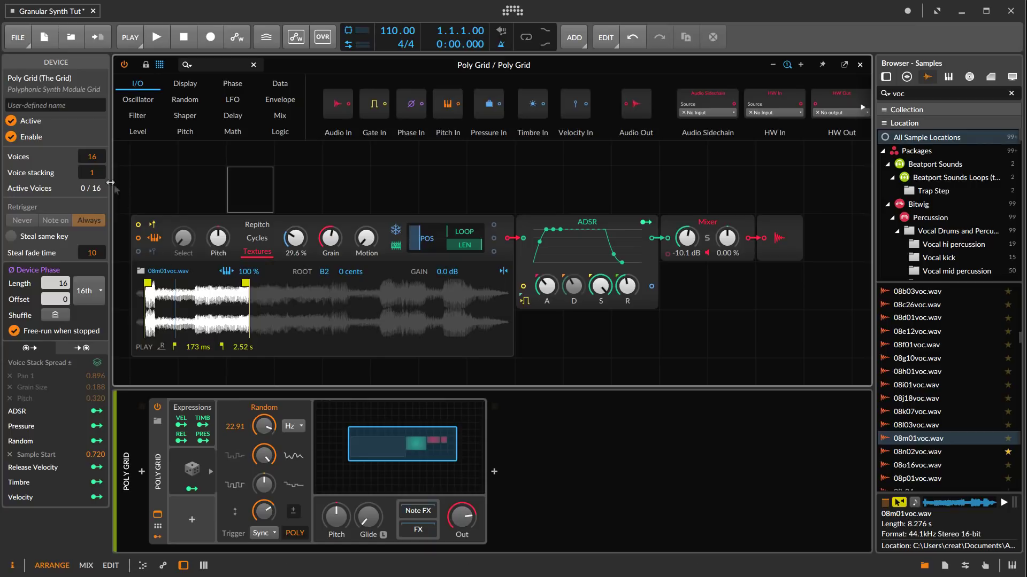
Restore voice stacking to 5, tweak the grain size, and set the Random amount to 70.4 %
{"action": "left_click_drag", "start_coordinate": [100, 177], "coordinate": [100, 163]}
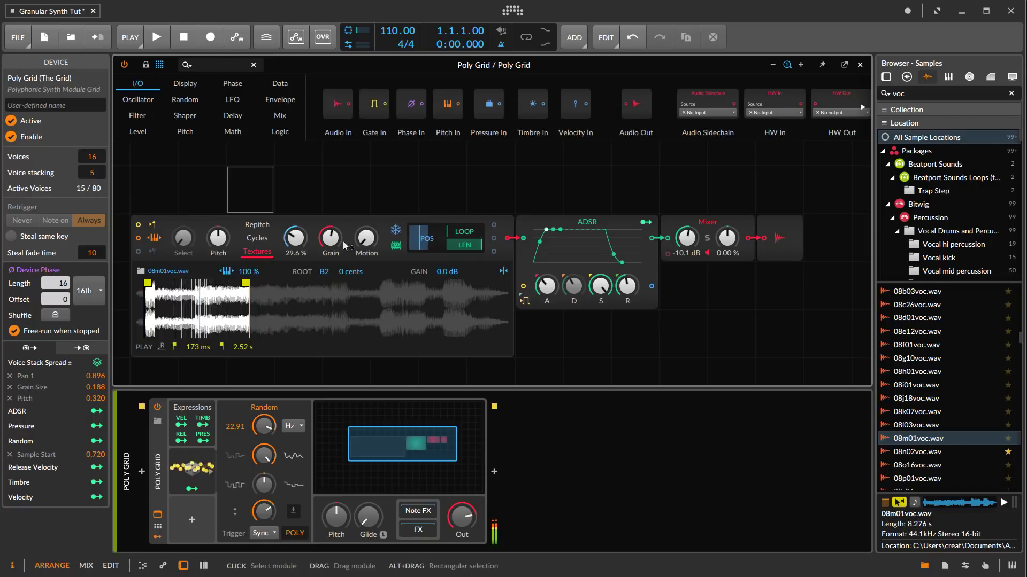
{"action": "mouse_move", "coordinate": [330, 237]}
{"action": "left_click_drag", "start_coordinate": [330, 238], "coordinate": [330, 238]}
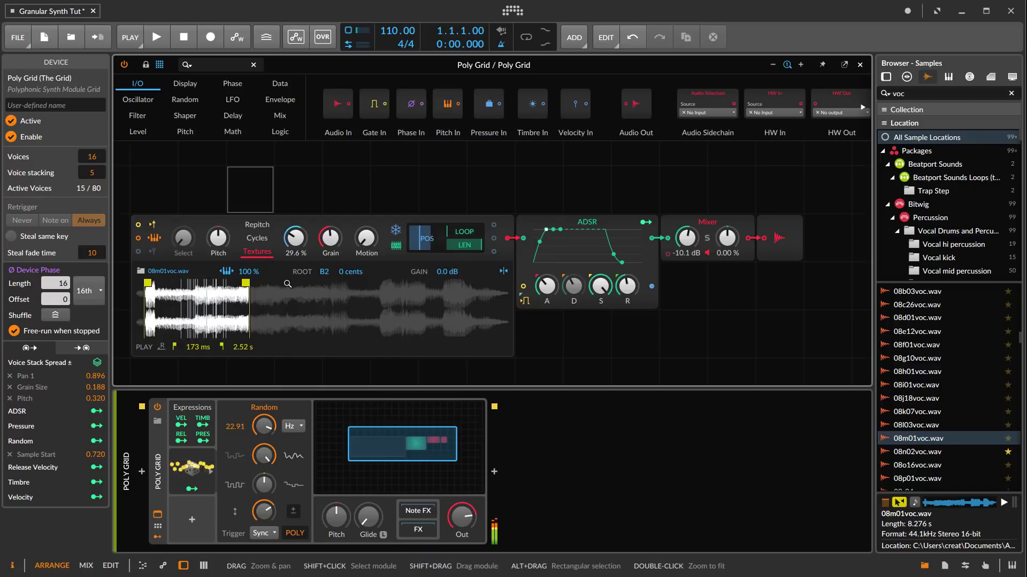
{"action": "left_click_drag", "start_coordinate": [264, 485], "coordinate": [264, 484]}
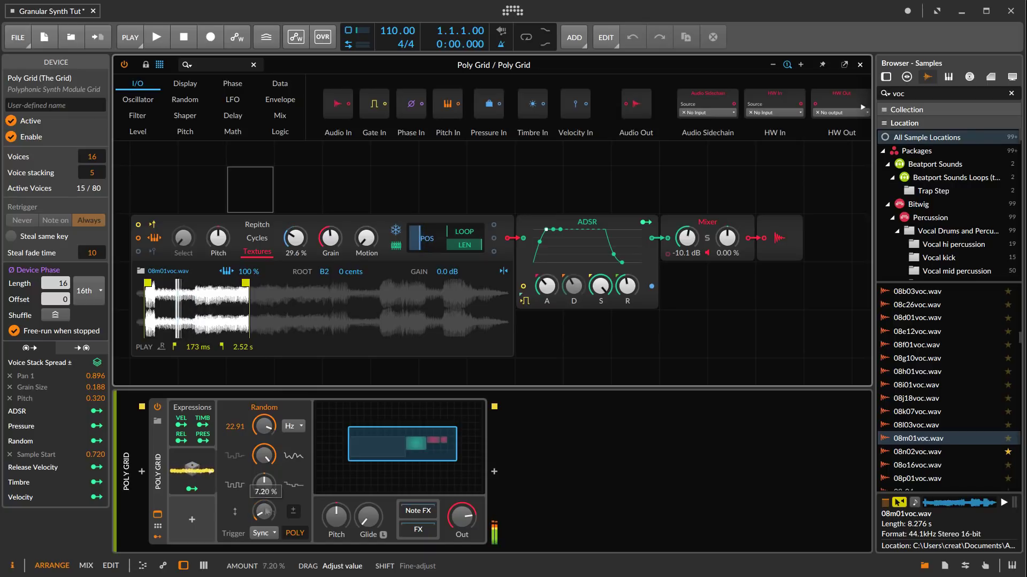
Move sample start to about 50.4 %, raise the Random amount, then undo the last change
{"action": "left_click_drag", "start_coordinate": [295, 238], "coordinate": [294, 234]}
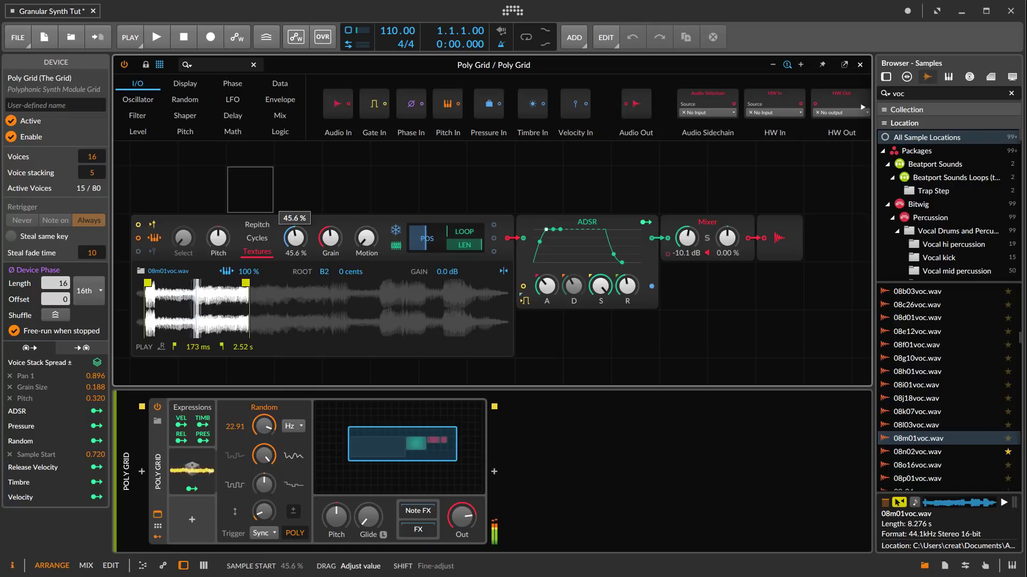
{"action": "left_click_drag", "start_coordinate": [295, 234], "coordinate": [295, 235]}
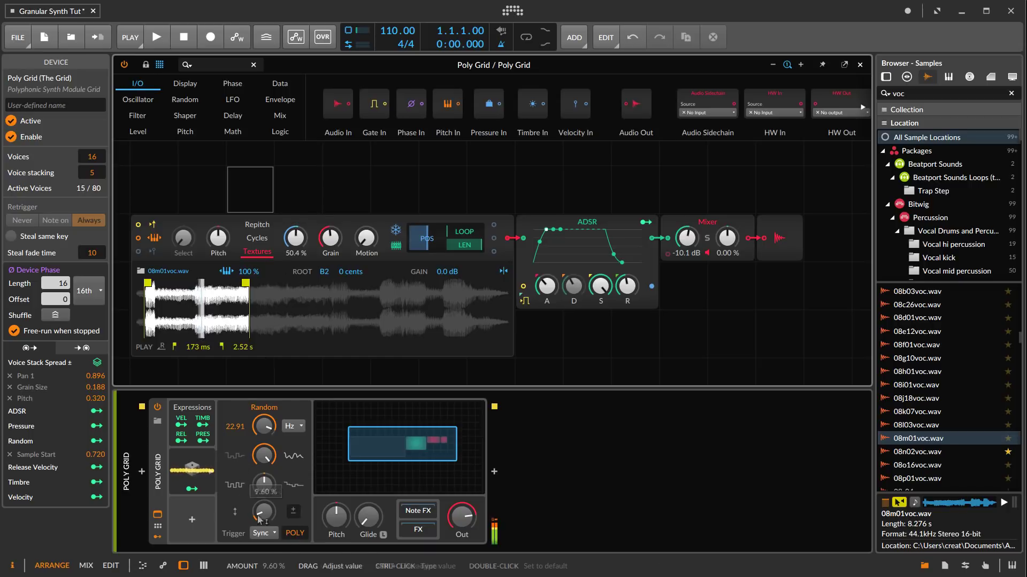
{"action": "left_click", "coordinate": [264, 484]}
{"action": "left_click_drag", "start_coordinate": [264, 484], "coordinate": [264, 481]}
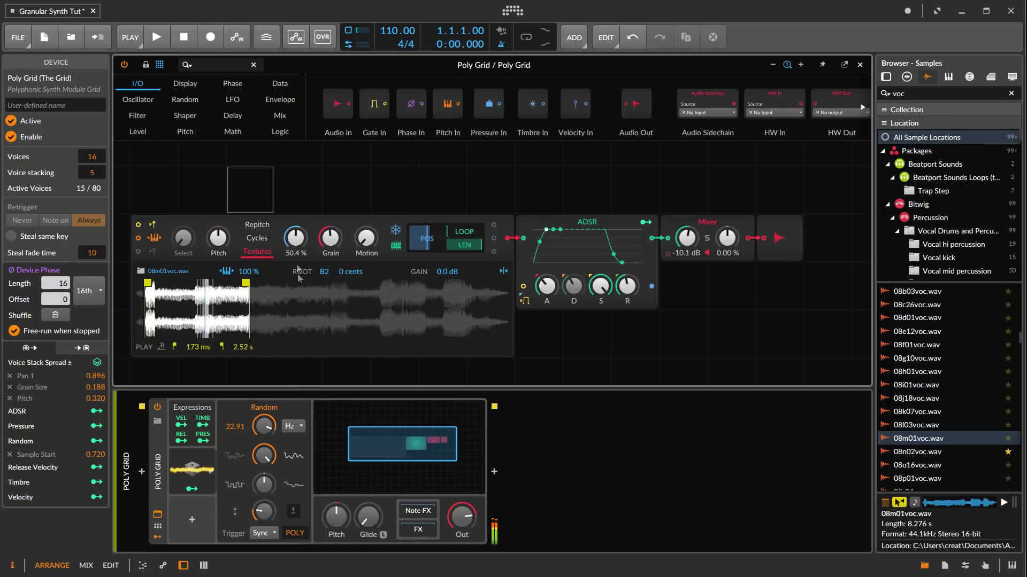
{"action": "key", "text": "ctrl+z"}
Set the lower Random amount to 26 % and bring up the VPS Avenger window
{"action": "left_click", "coordinate": [268, 503]}
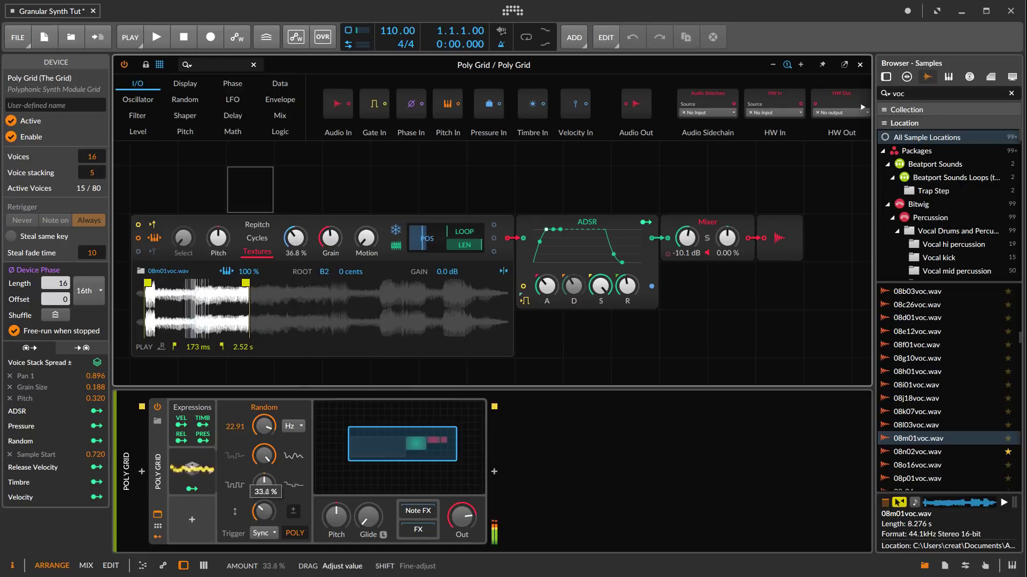
{"action": "mouse_move", "coordinate": [267, 504]}
{"action": "left_mouse_down"}
{"action": "mouse_move", "coordinate": [268, 522]}
{"action": "mouse_move", "coordinate": [265, 509]}
{"action": "left_mouse_up"}
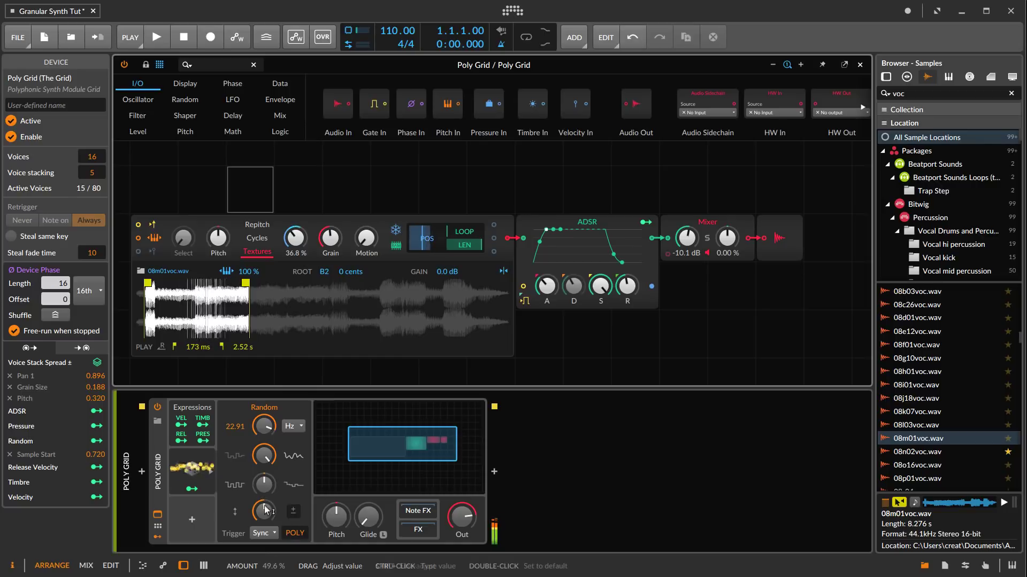
{"action": "left_click", "coordinate": [330, 237]}
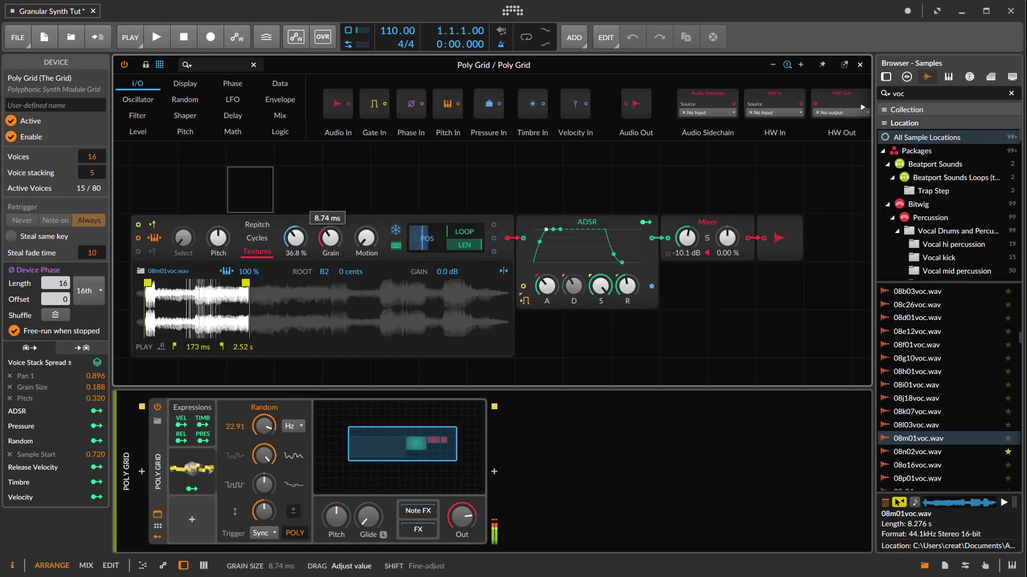
{"action": "mouse_move", "coordinate": [265, 509]}
{"action": "left_mouse_down"}
{"action": "mouse_move", "coordinate": [266, 522]}
{"action": "mouse_move", "coordinate": [266, 507]}
{"action": "left_mouse_up"}
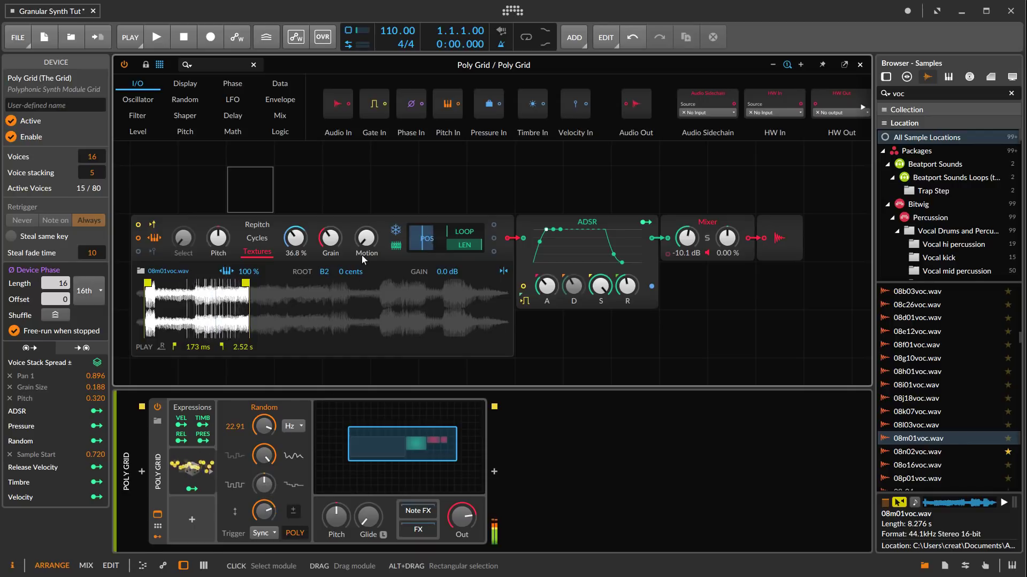
{"action": "left_click", "coordinate": [366, 238]}
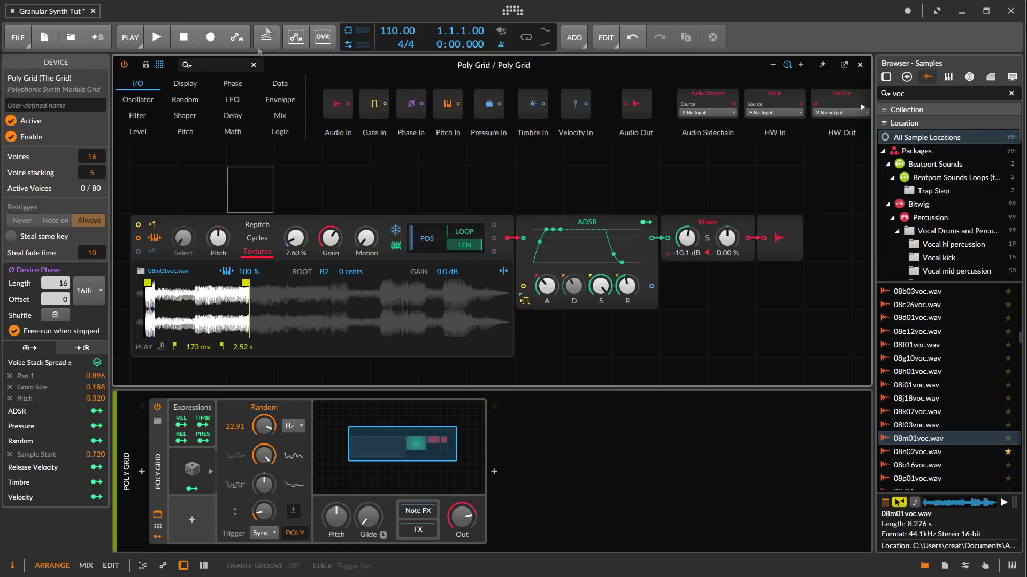
{"action": "key", "text": "Down"}
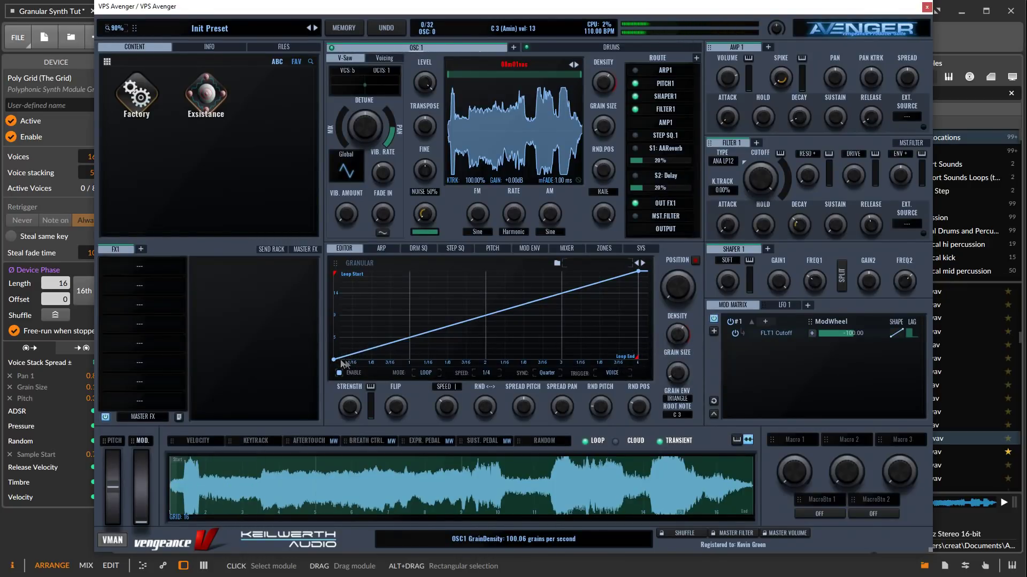
Raise the start point of Avenger's granular position curve
{"action": "left_click_drag", "start_coordinate": [334, 360], "coordinate": [338, 331]}
{"action": "left_click", "coordinate": [677, 375]}
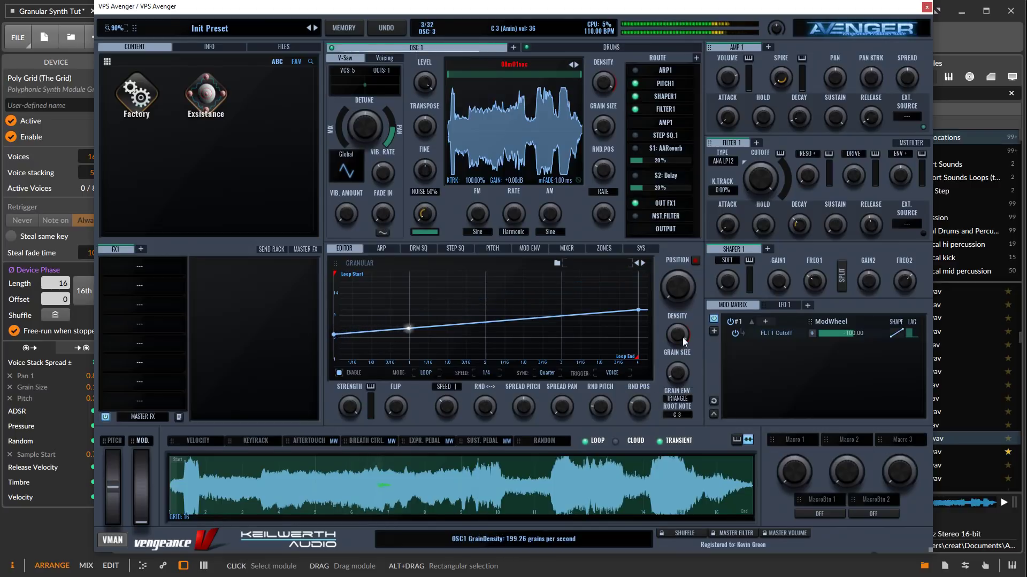
{"action": "left_click", "coordinate": [604, 409]}
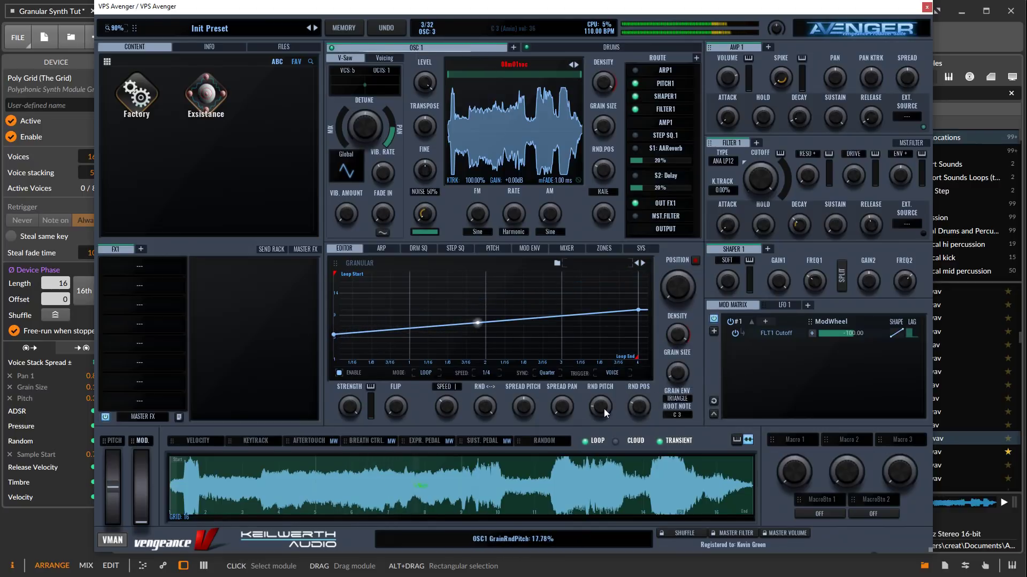
Lower RND POS to about 18 % and the curve's Loop End, then close Avenger
{"action": "mouse_move", "coordinate": [637, 387]}
{"action": "left_click_drag", "start_coordinate": [638, 387], "coordinate": [636, 417]}
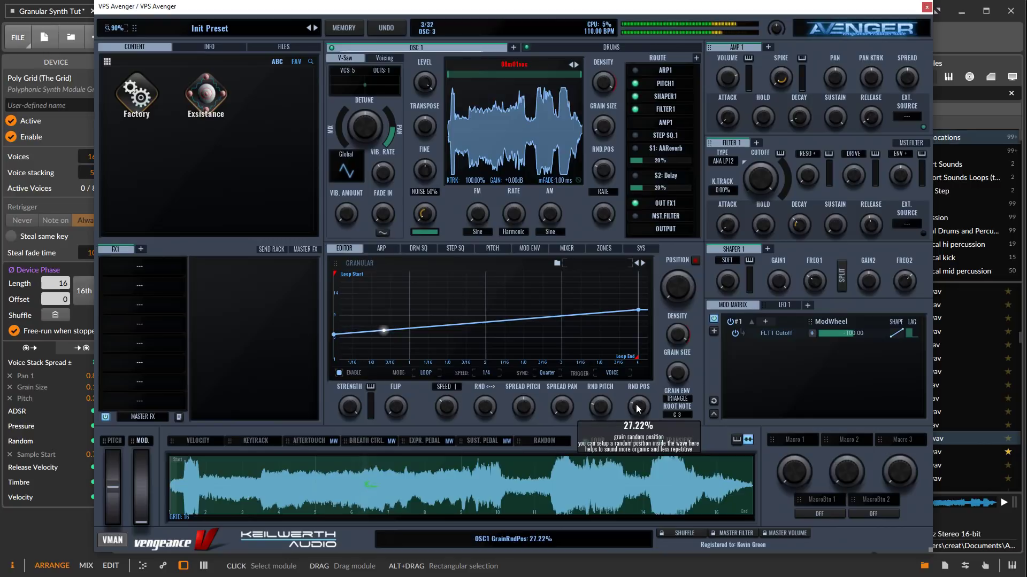
{"action": "mouse_move", "coordinate": [636, 312]}
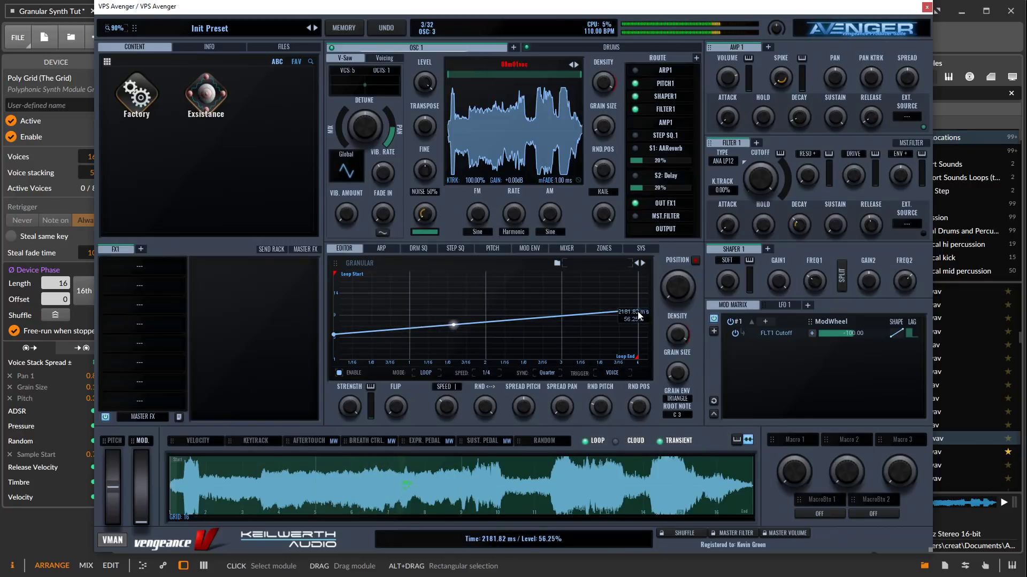
{"action": "left_click_drag", "start_coordinate": [637, 314], "coordinate": [638, 321]}
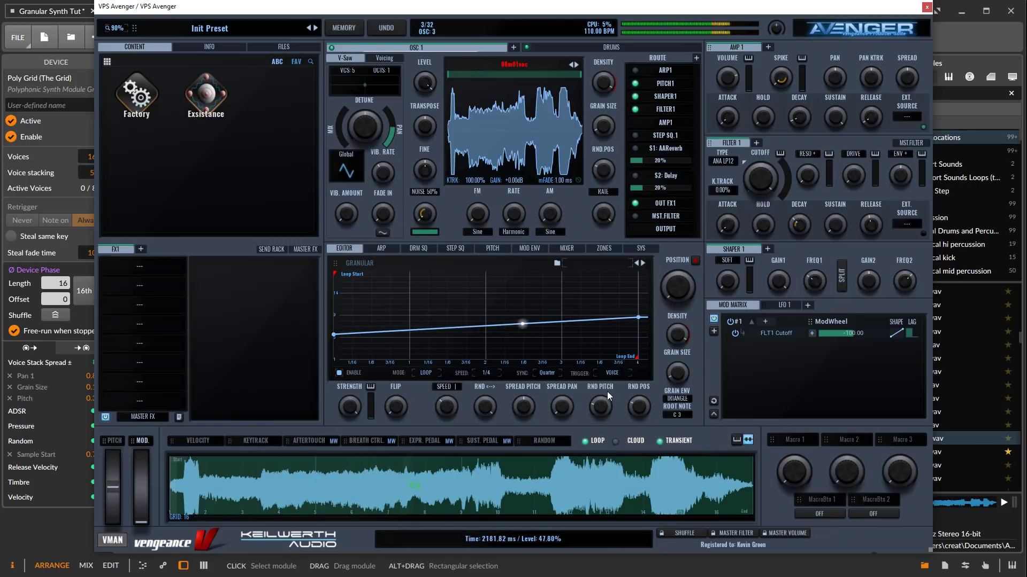
{"action": "key", "text": "alt+F4"}
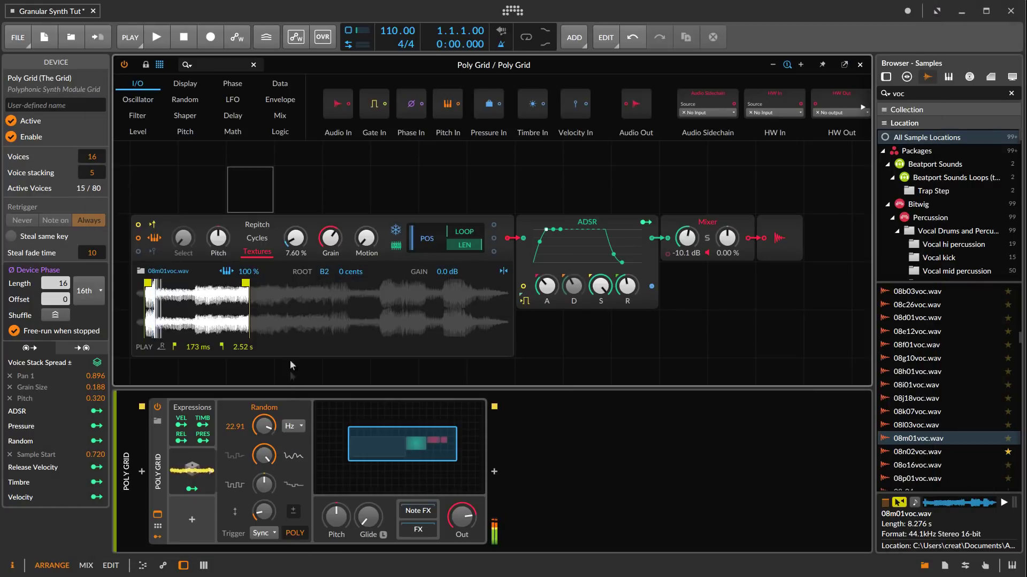
Raise the Random modulation amount to 62.4 % and set the Textures sample start to 50.4 %
{"action": "left_click_drag", "start_coordinate": [261, 514], "coordinate": [261, 479]}
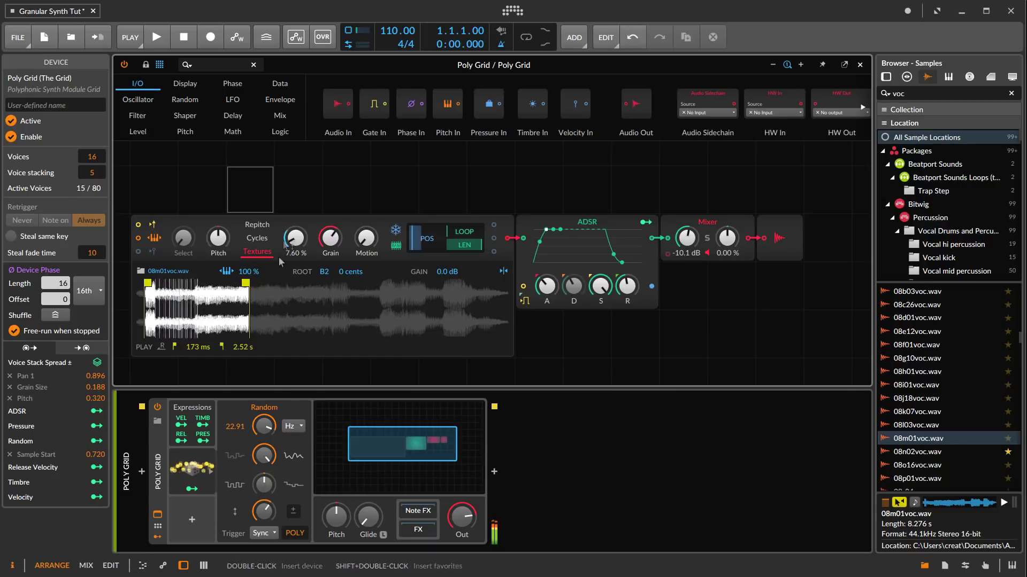
{"action": "left_click_drag", "start_coordinate": [295, 237], "coordinate": [295, 210]}
{"action": "left_click_drag", "start_coordinate": [264, 513], "coordinate": [264, 511]}
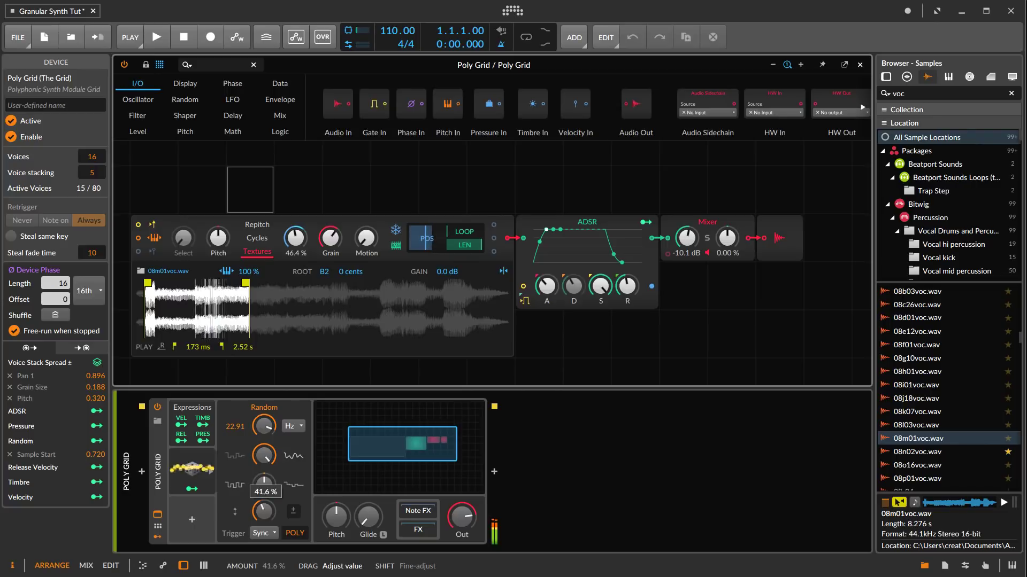
{"action": "left_click_drag", "start_coordinate": [301, 246], "coordinate": [301, 243]}
{"action": "left_click_drag", "start_coordinate": [264, 484], "coordinate": [263, 482]}
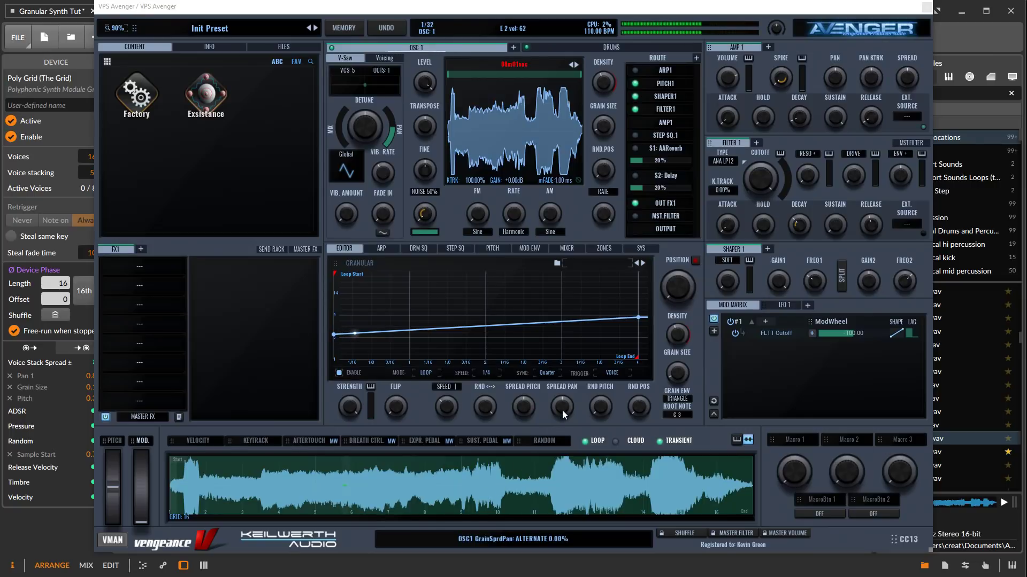
Audition Random and Alternate 100 % grain pan spread, reset it to 0.00 %, and close Avenger
{"action": "mouse_move", "coordinate": [563, 409]}
{"action": "left_click_drag", "start_coordinate": [563, 409], "coordinate": [573, 424]}
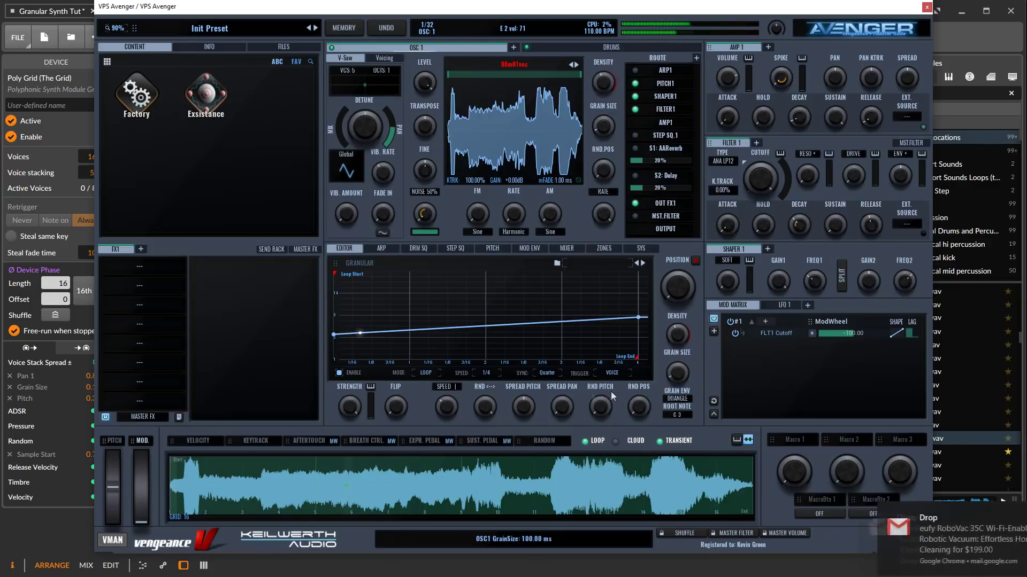
{"action": "left_click_drag", "start_coordinate": [560, 407], "coordinate": [563, 250]}
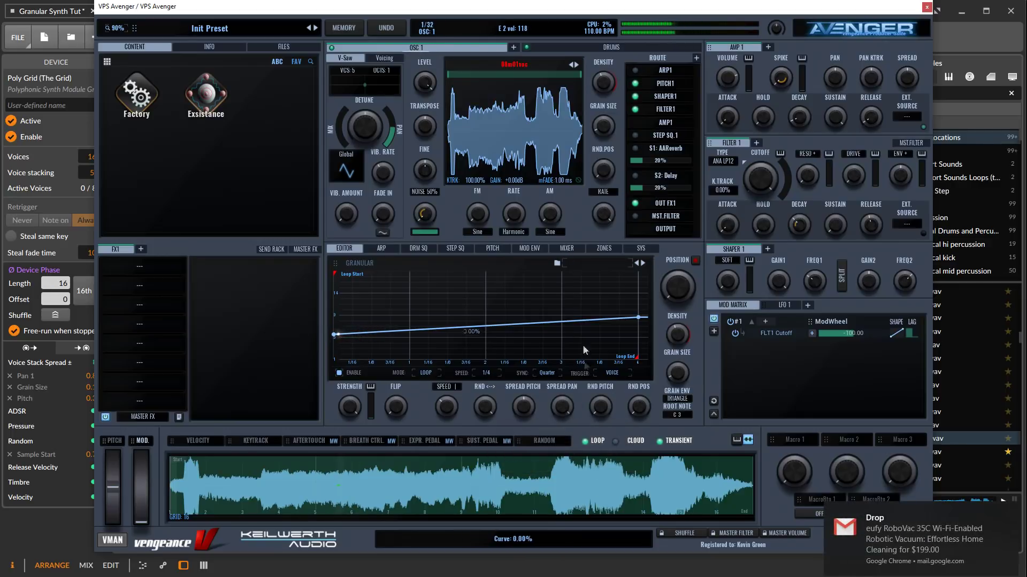
{"action": "double_click", "coordinate": [565, 407]}
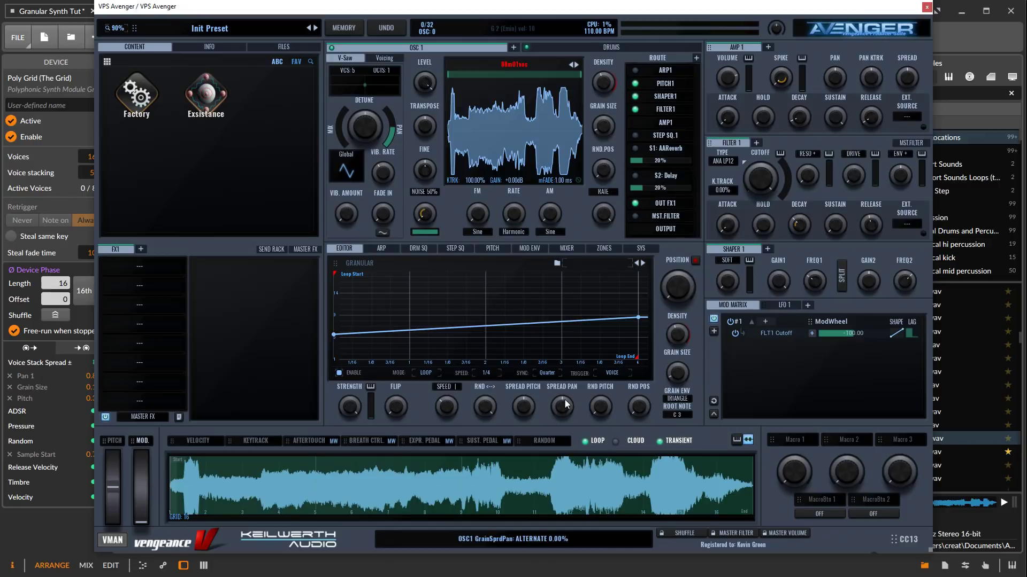
{"action": "key", "text": "alt+F4"}
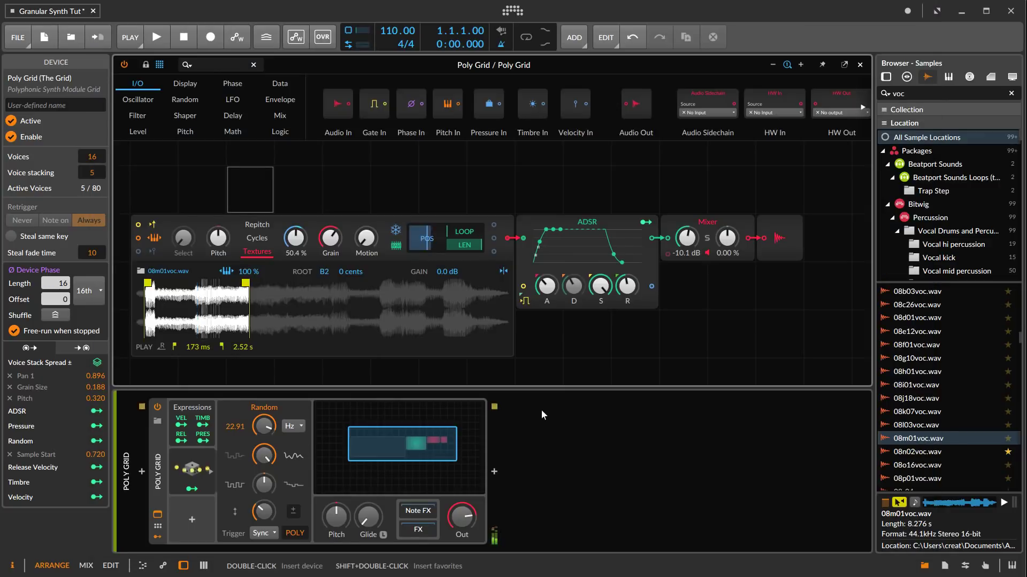